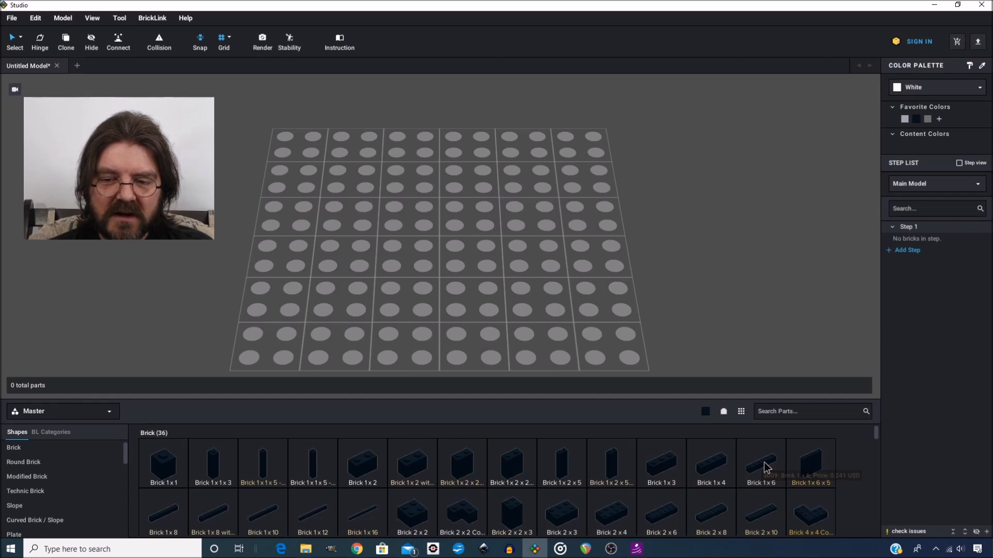
# Stack four black Brick 1 x 6 parts on the grid to build a wall
pyautogui.moveTo(735, 416); pyautogui.dragTo(478, 249)
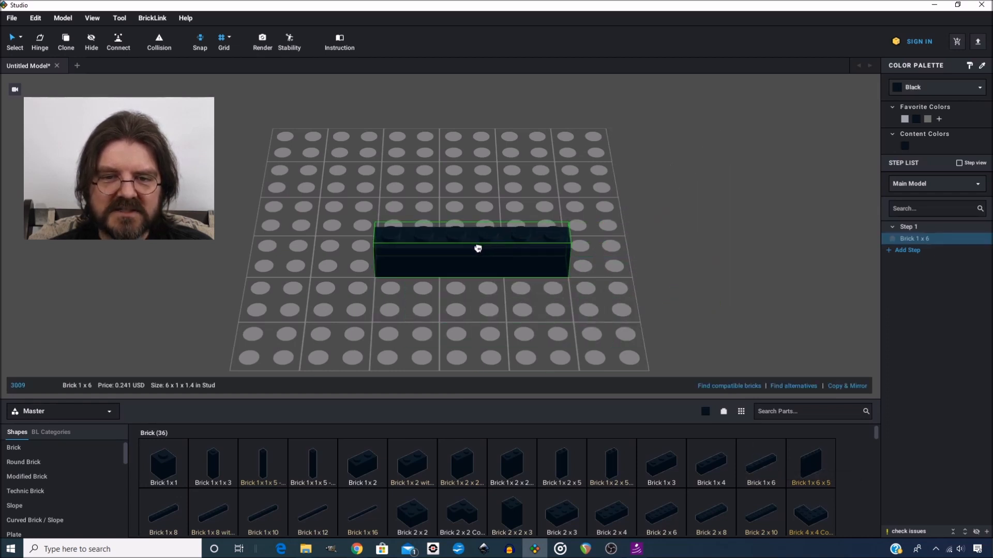
pyautogui.click(478, 249)
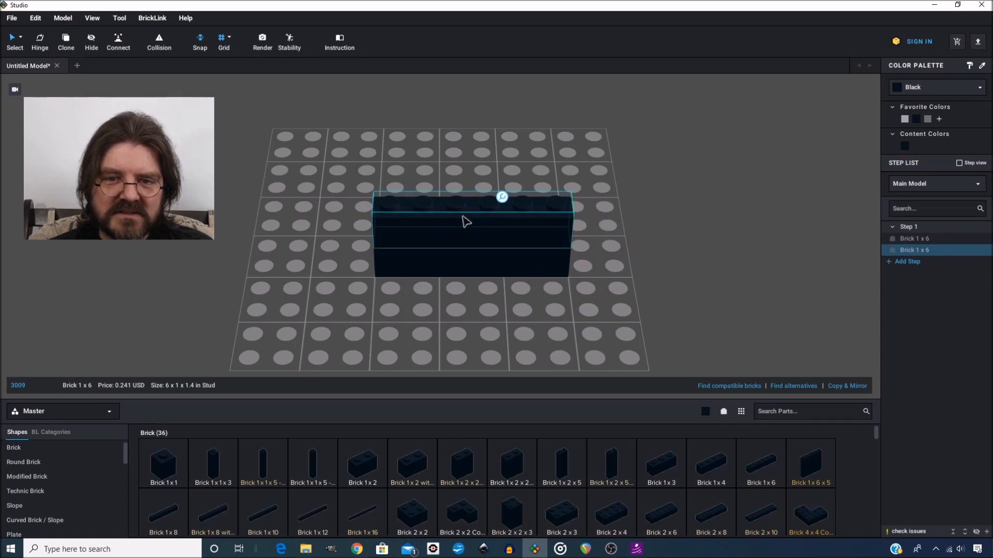
pyautogui.click(466, 219)
pyautogui.click(467, 177)
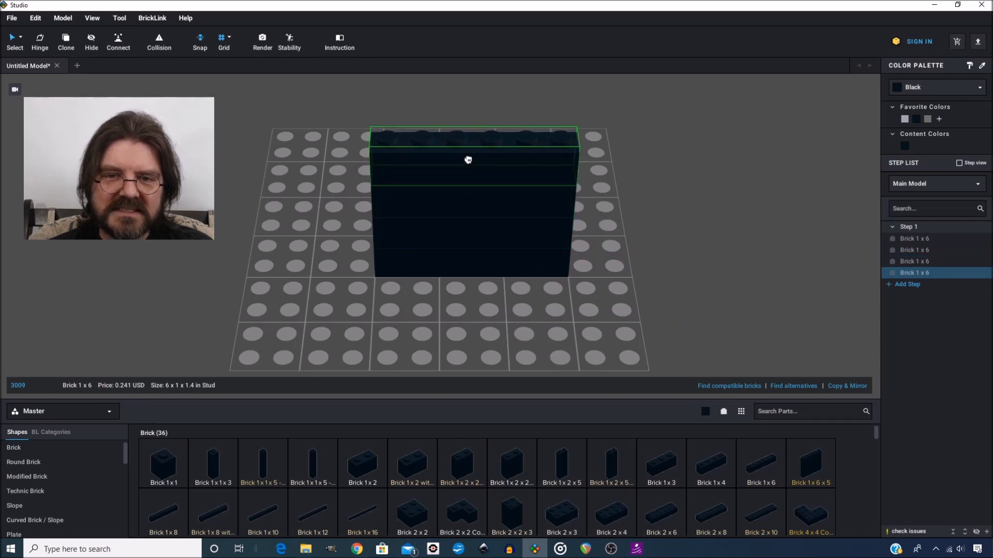
pyautogui.click(467, 160)
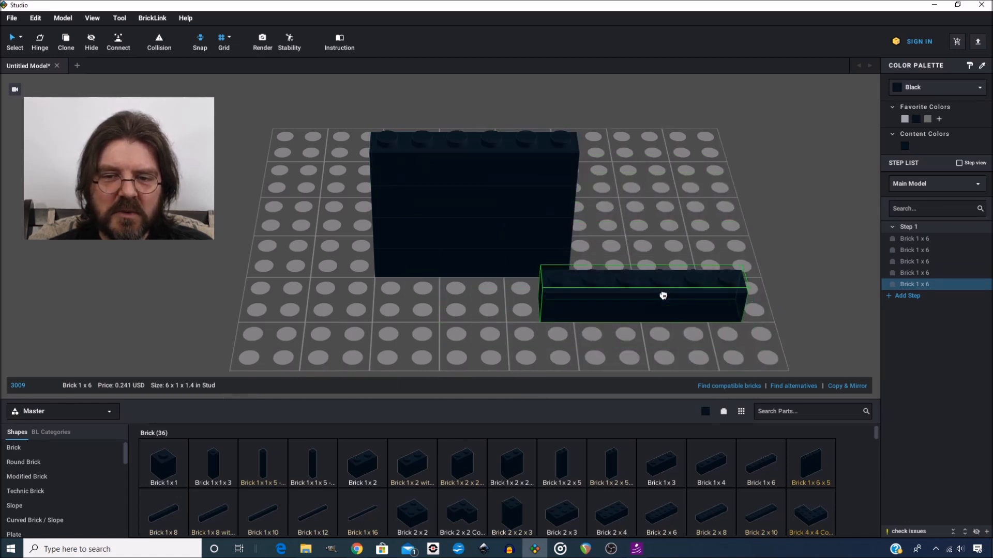
pyautogui.press('Escape')
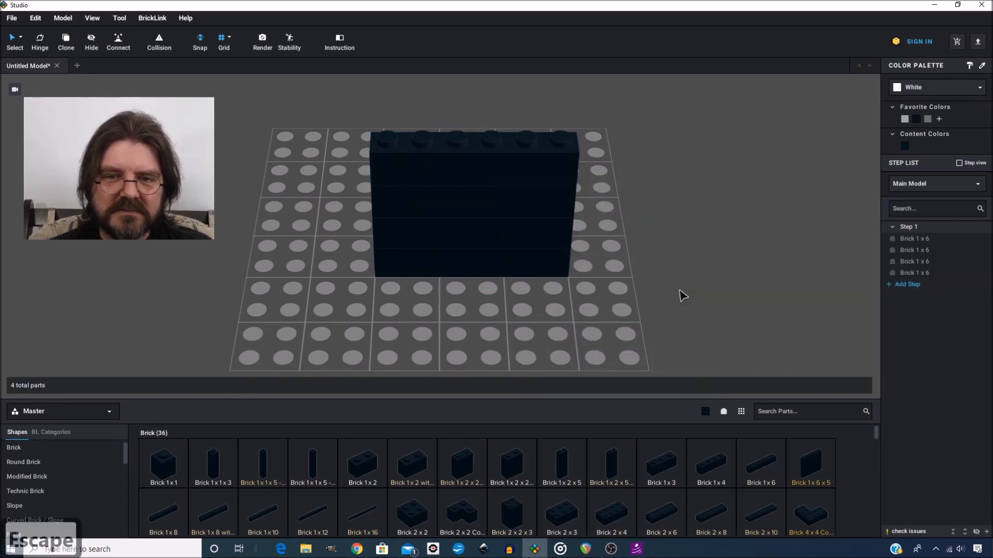
# Copy the top brick of the wall and paste the copy onto the grid beside the wall
pyautogui.click(517, 156)
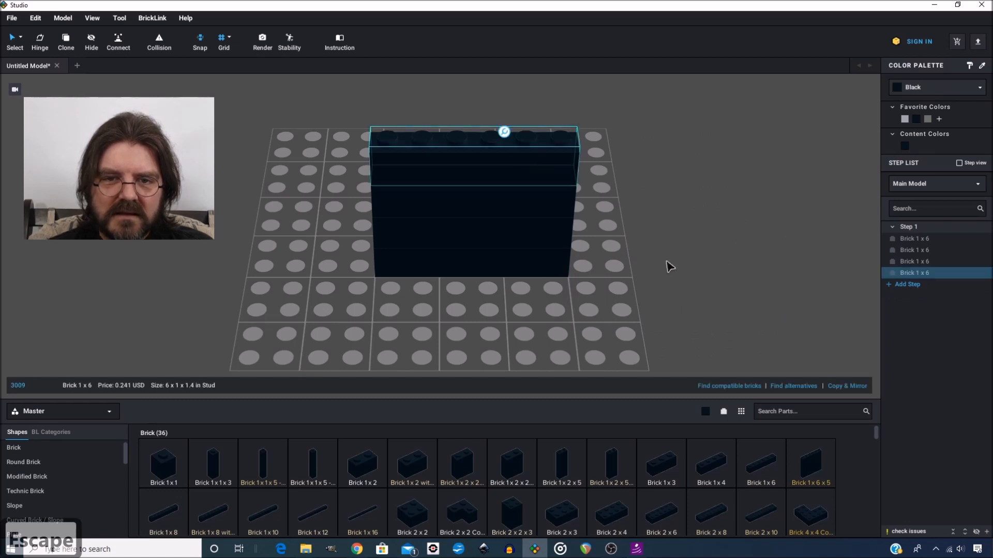
pyautogui.hotkey('ctrl', 'c')
pyautogui.hotkey('ctrl', 'v')
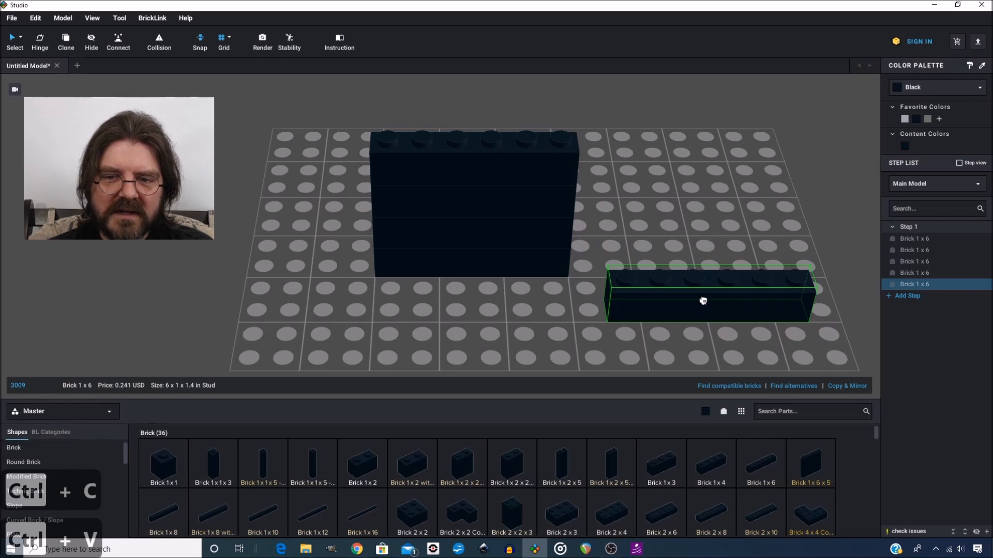
pyautogui.click(702, 302)
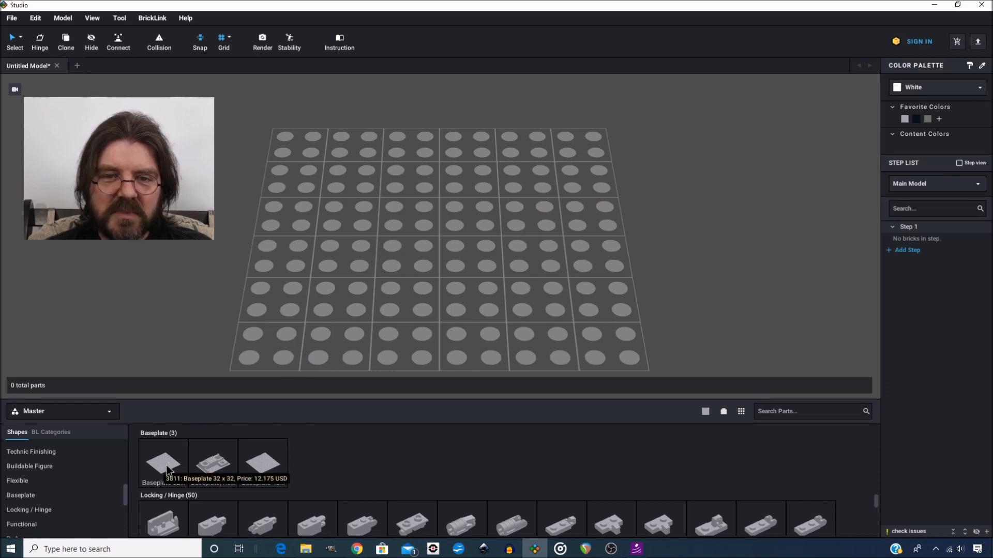
# Place a Baseplate 32 x 32 on the grid
pyautogui.moveTo(167, 469); pyautogui.dragTo(333, 262)
pyautogui.scroll(-5, 332, 263)
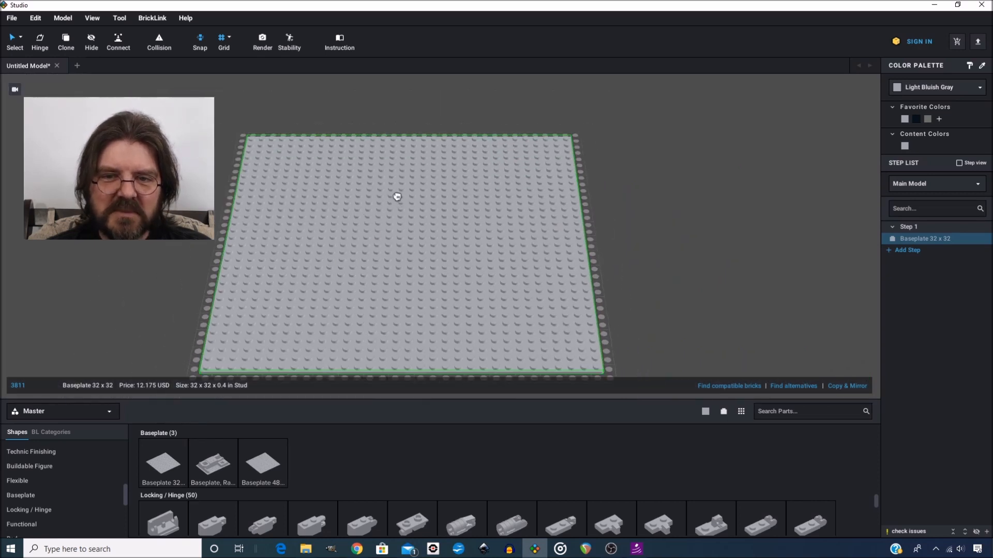
pyautogui.scroll(2, 394, 196)
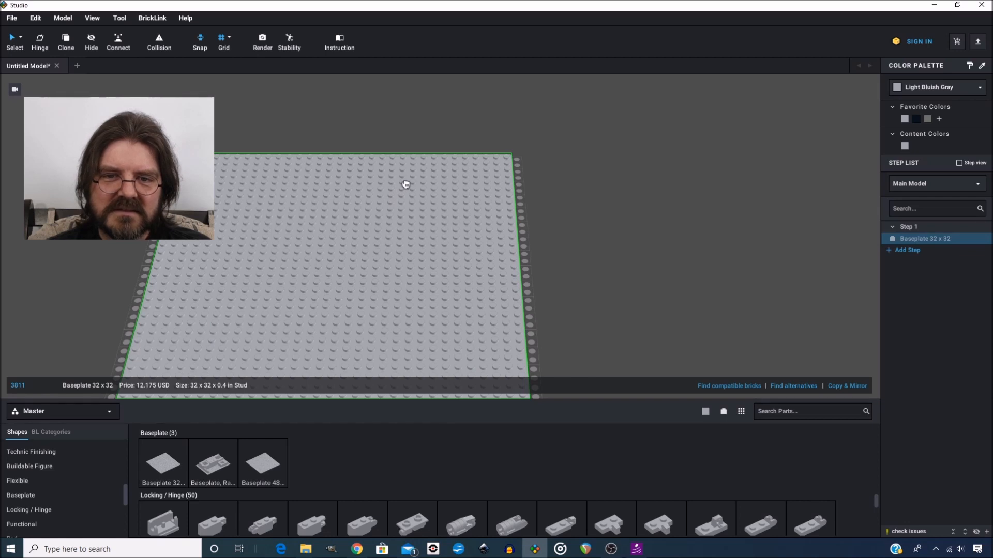
pyautogui.scroll(-2, 501, 192)
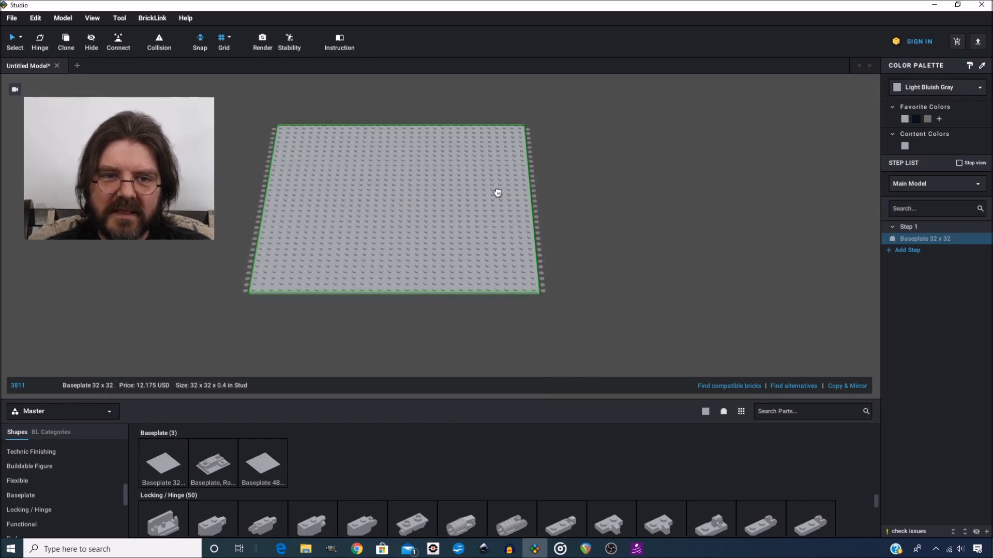
pyautogui.click(498, 193)
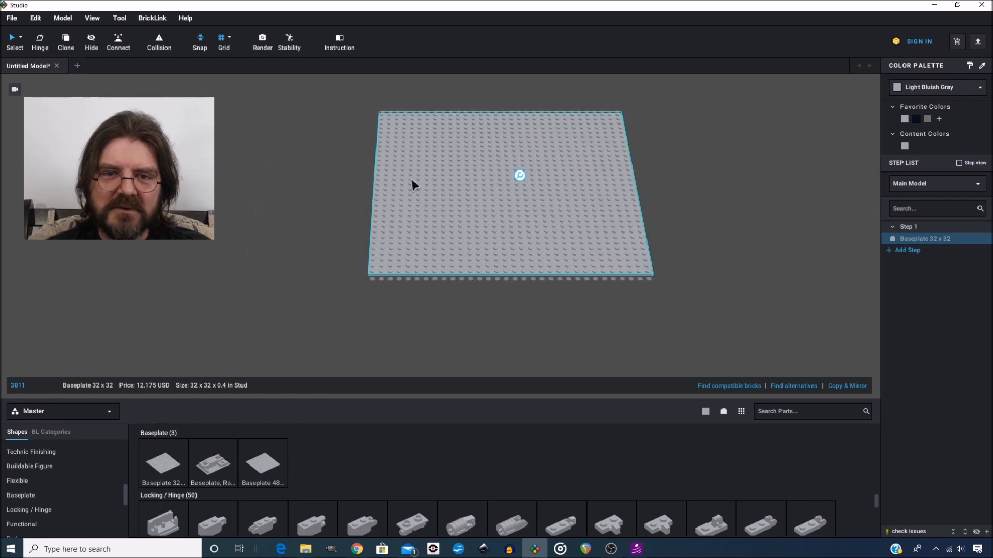
# Paste copies of the baseplate overlapping the first one, cancelling the last copy
pyautogui.hotkey('ctrl', 'v')
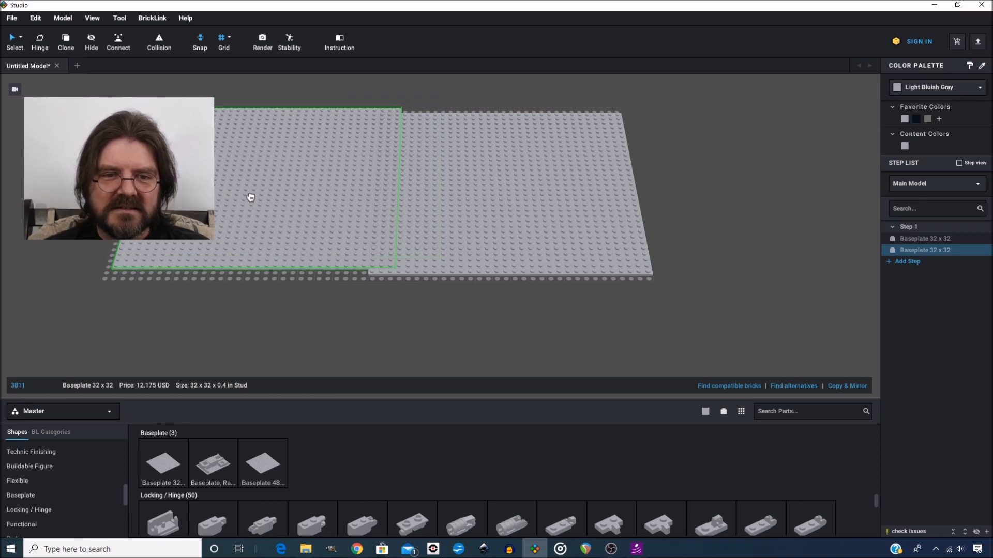
pyautogui.click(251, 198)
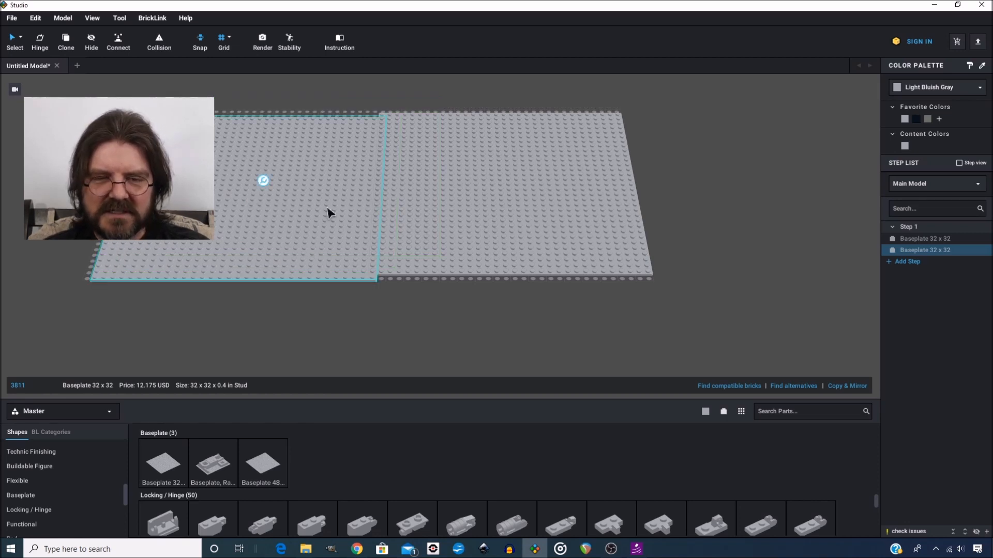
pyautogui.hotkey('ctrl', 'v')
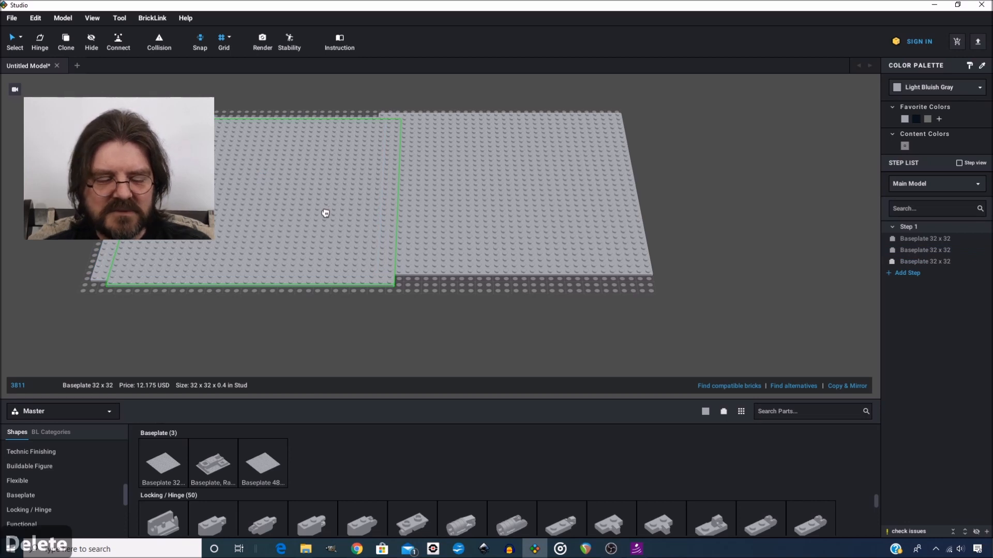
pyautogui.press('Escape')
pyautogui.press('Escape')
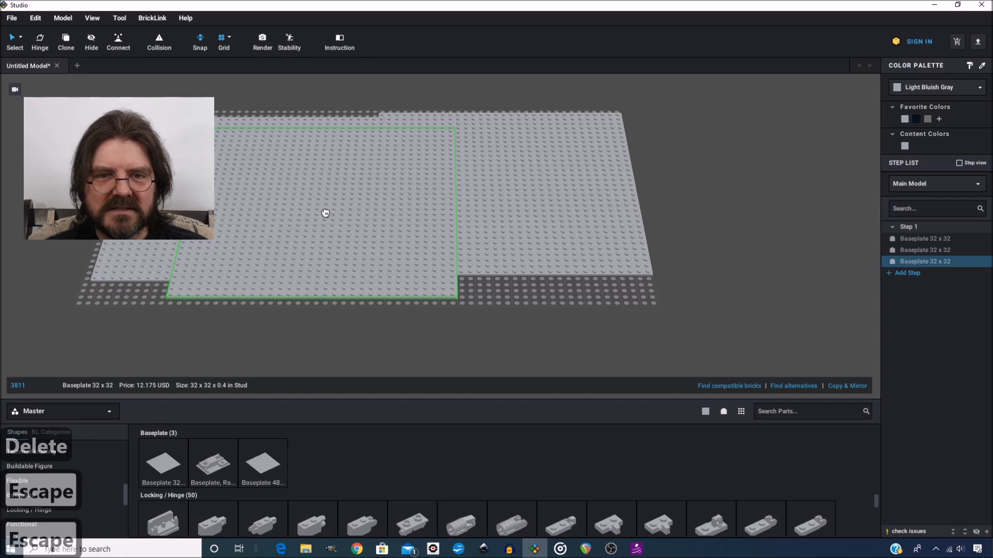
pyautogui.click(323, 214)
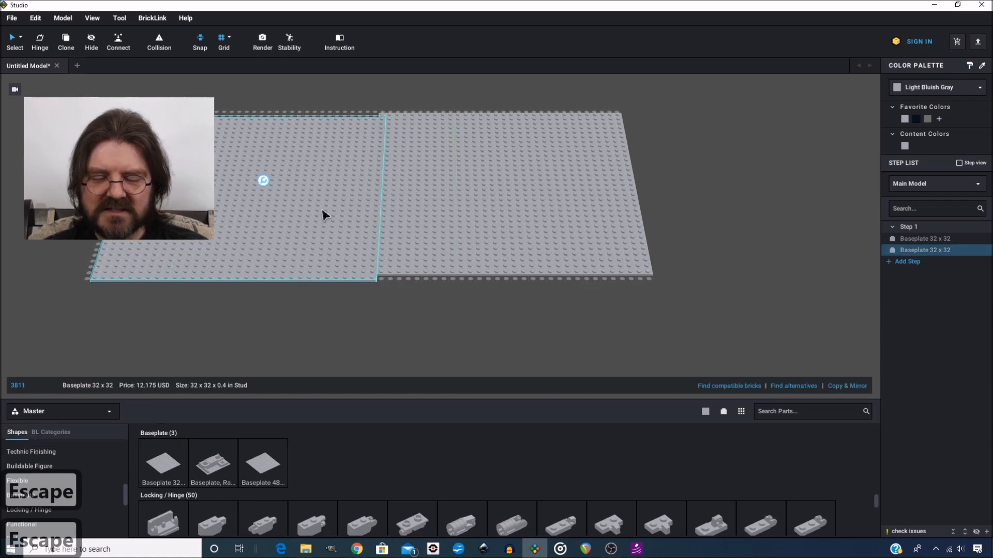
# Delete both baseplates from the model
pyautogui.press('Delete')
pyautogui.click(485, 219)
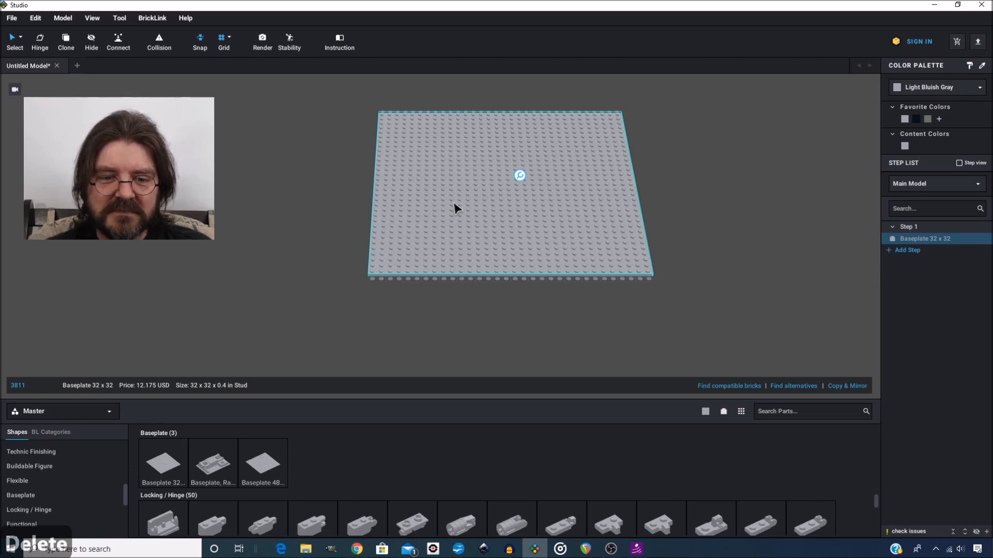
pyautogui.press('Escape')
pyautogui.press('Delete')
pyautogui.press('Escape')
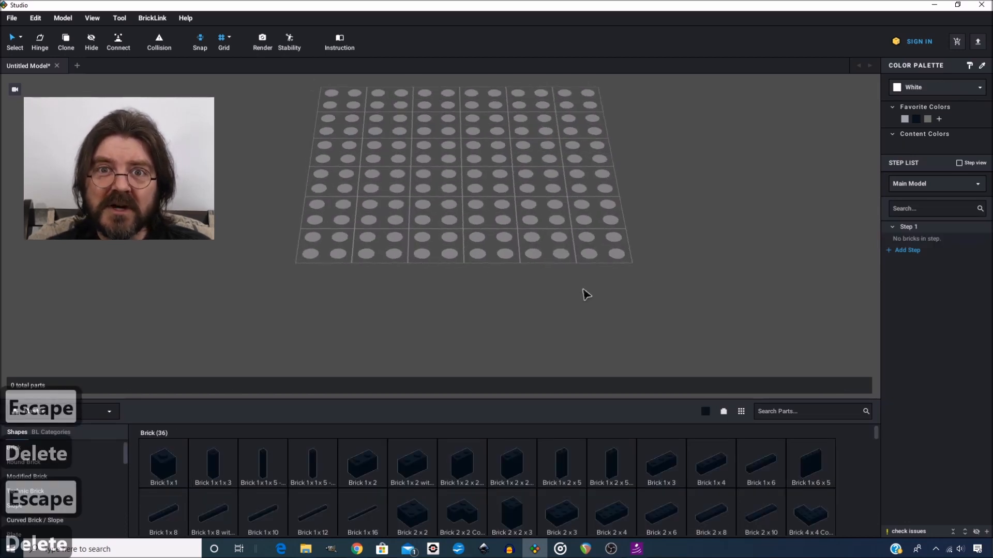
# Place three Brick 1 x 6 parts on the grid, turning one a quarter turn before placing it
pyautogui.moveTo(508, 258); pyautogui.dragTo(507, 259, button='right')
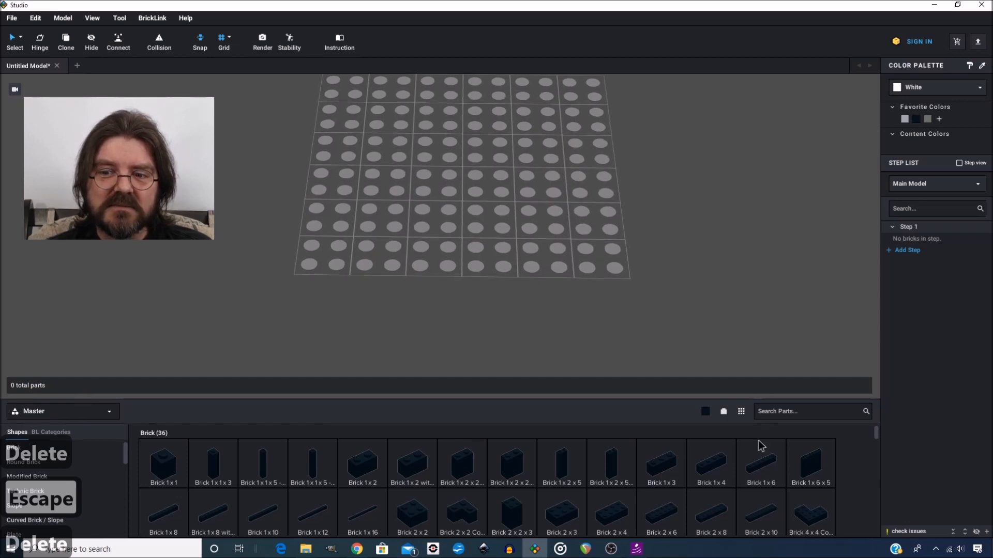
pyautogui.click(768, 468)
pyautogui.click(421, 224)
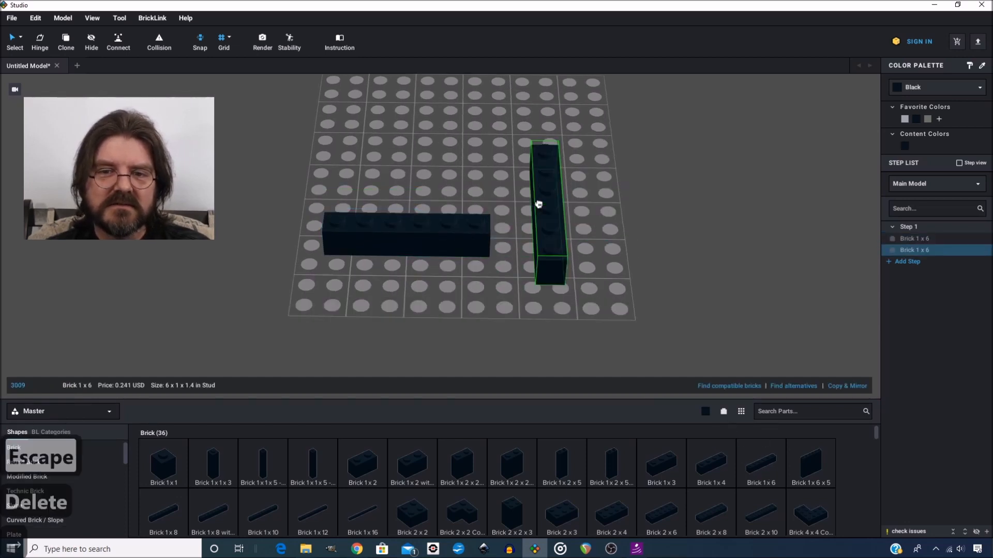
pyautogui.click(511, 176)
pyautogui.press('Right')
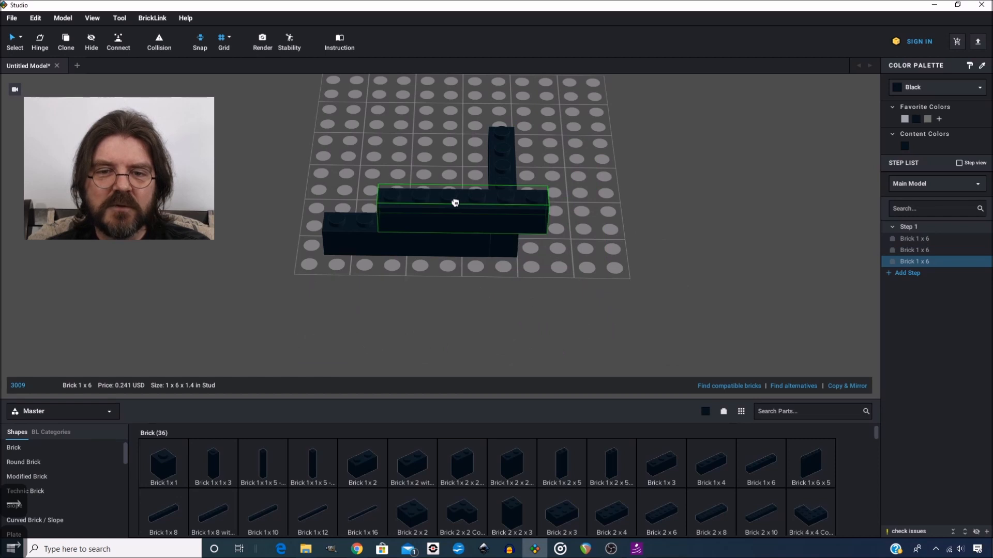
pyautogui.click(451, 204)
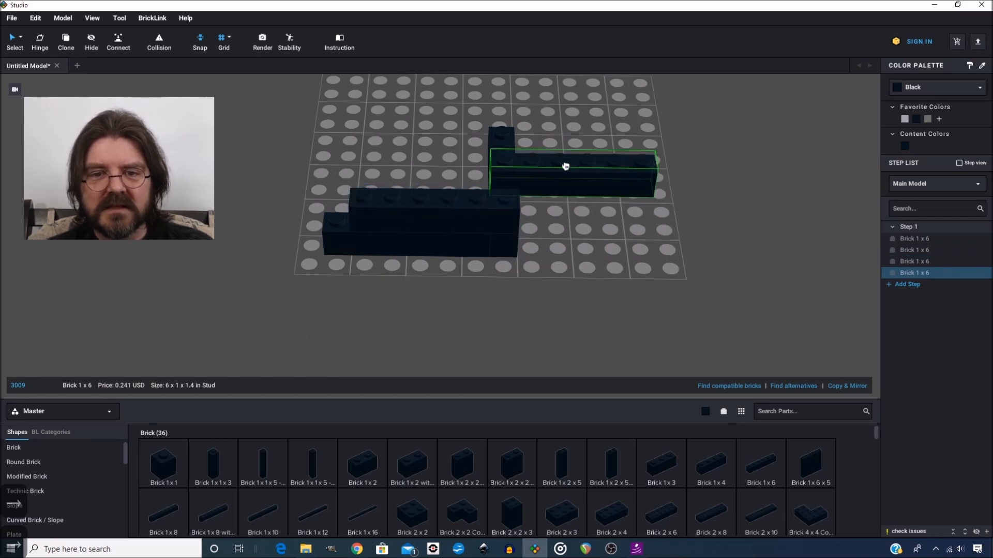
pyautogui.press('Escape')
# Box-select the two most recently placed bricks and delete them
pyautogui.moveTo(578, 135); pyautogui.dragTo(496, 200)
pyautogui.press('Delete')
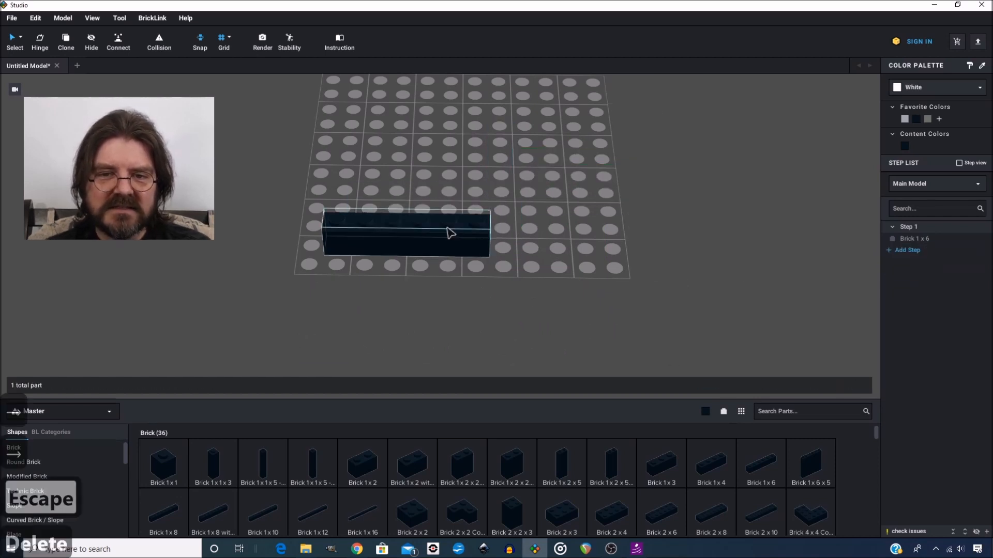
# Rotate the remaining brick in quarter turns about its vertical and horizontal axes
pyautogui.click(449, 233)
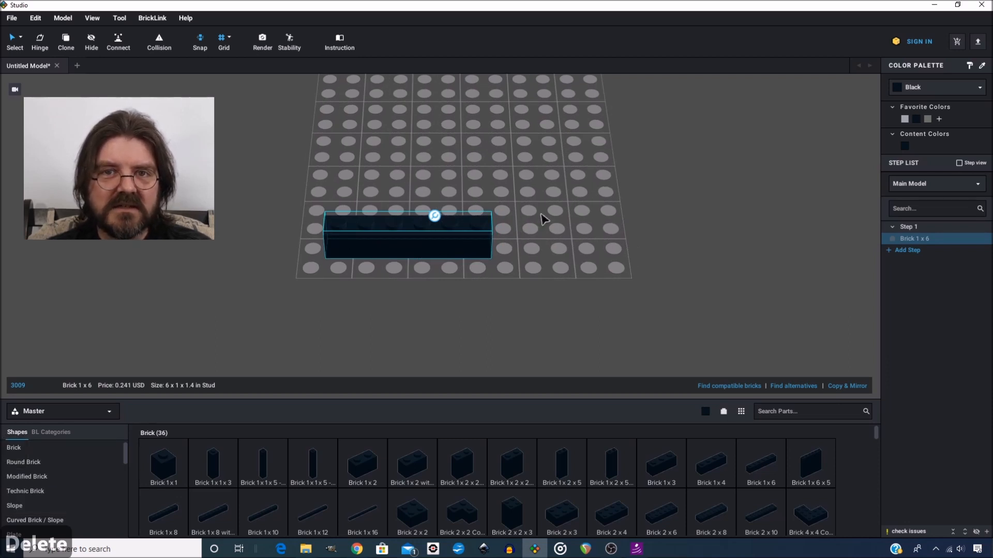
pyautogui.press('Left')
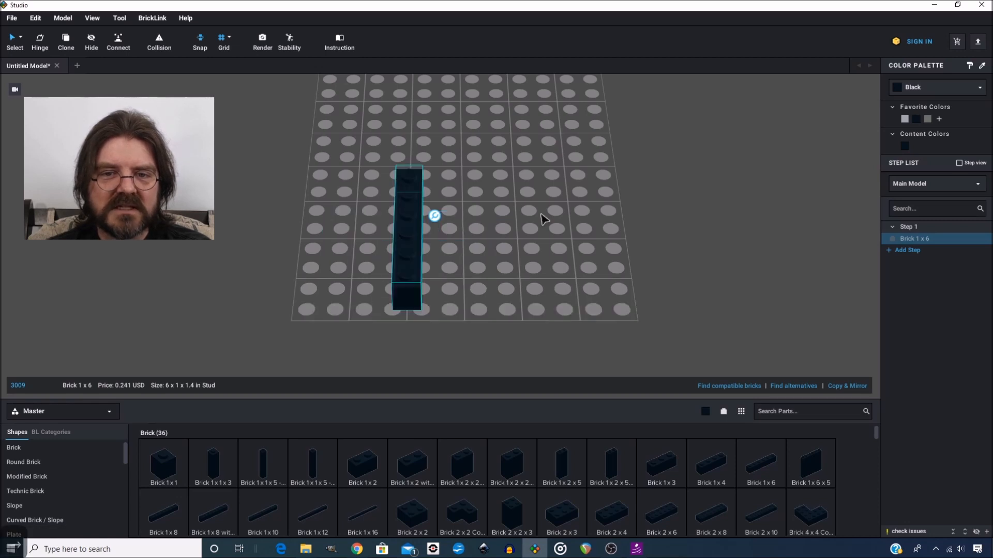
pyautogui.press('Right')
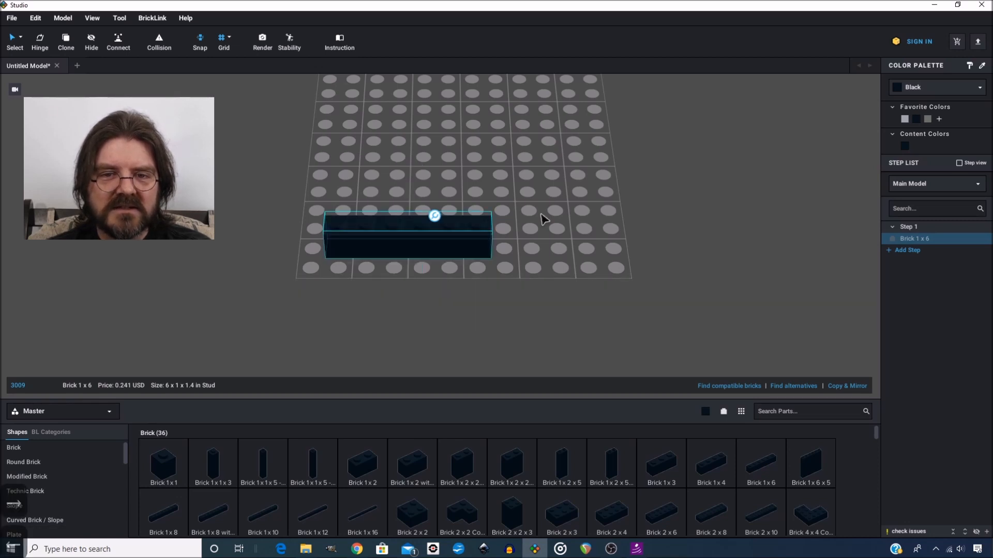
pyautogui.press('Left')
pyautogui.press('Left')
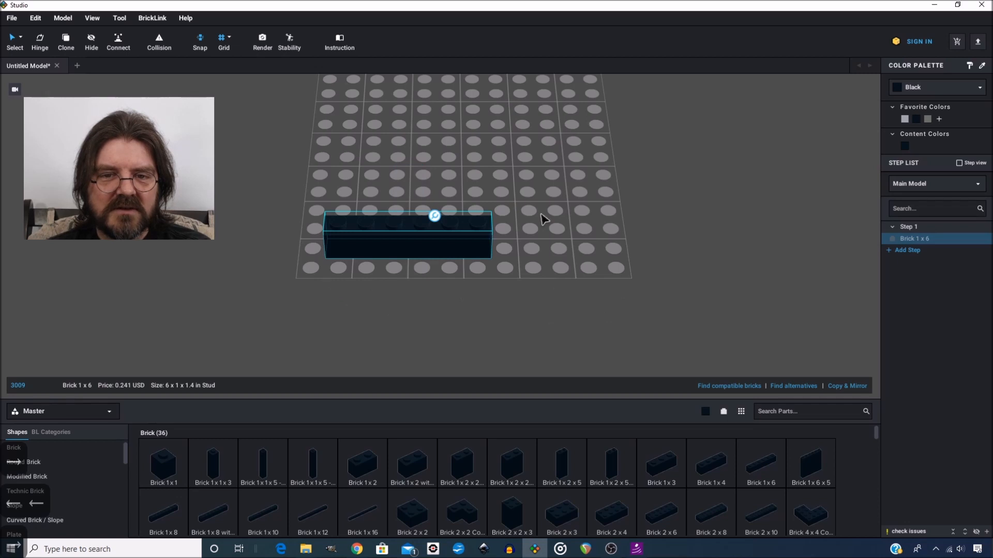
pyautogui.press('Up')
pyautogui.press('Down')
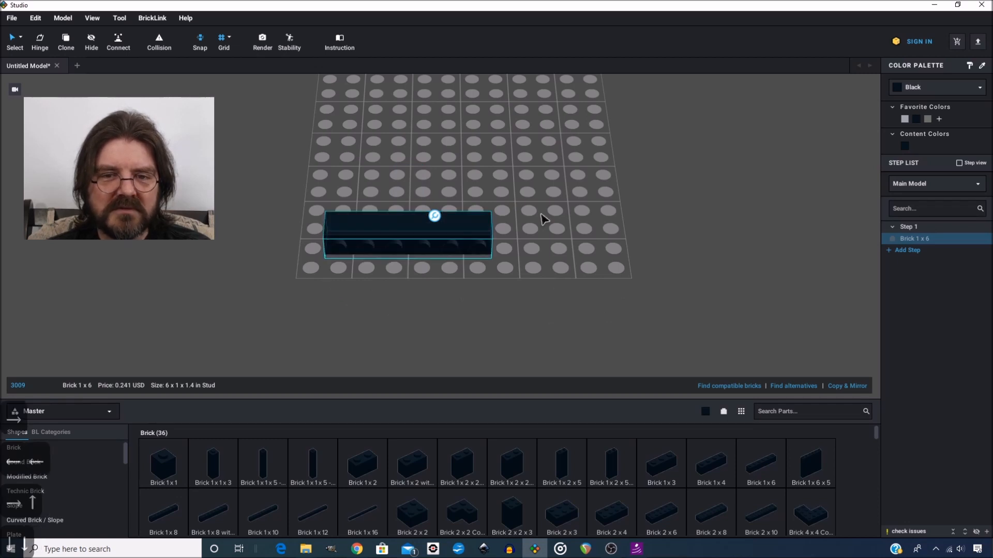
pyautogui.press('Up')
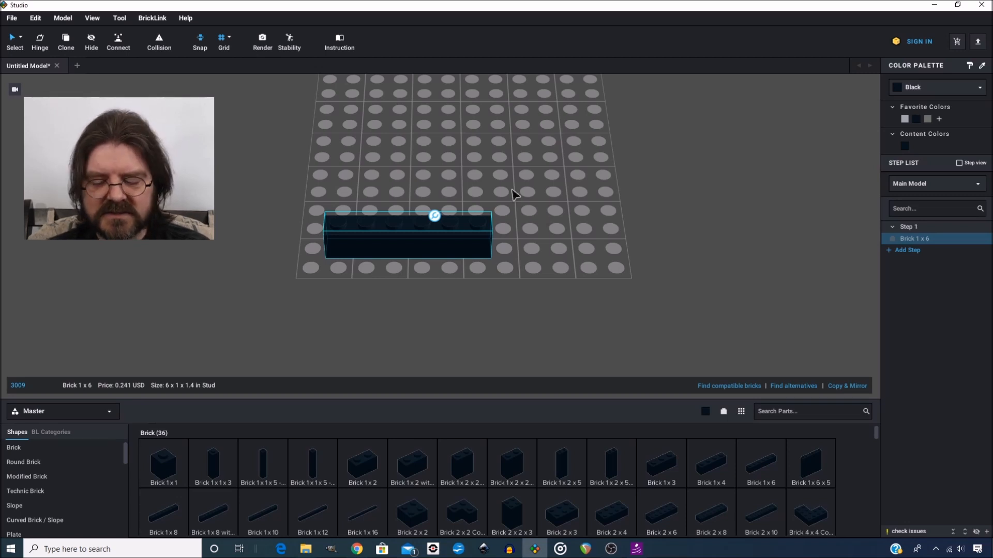
# Rotate the brick in 45-degree increments in each direction
pyautogui.hotkey('shift', 'Right')
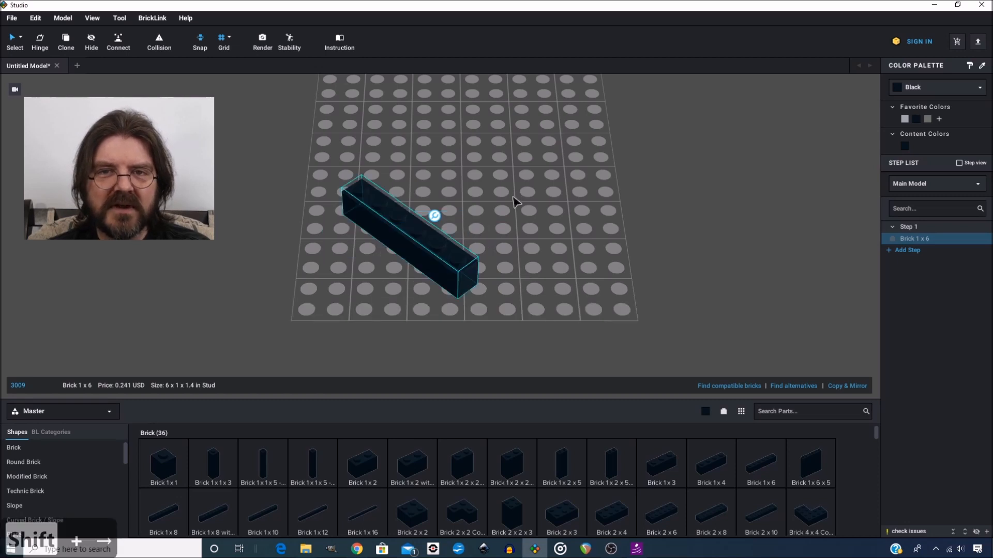
pyautogui.hotkey('shift', 'Right')
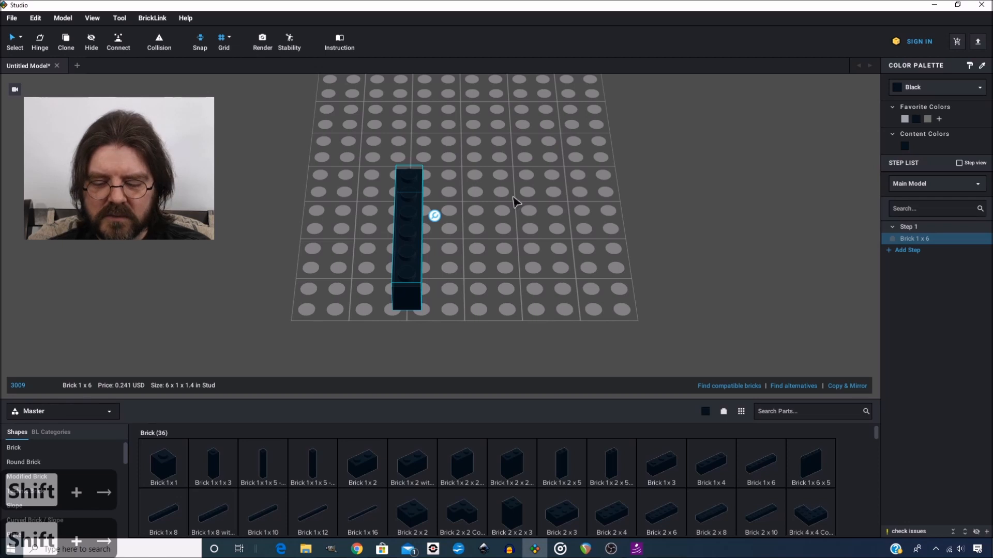
pyautogui.hotkey('shift', 'Right')
pyautogui.hotkey('shift', 'Left')
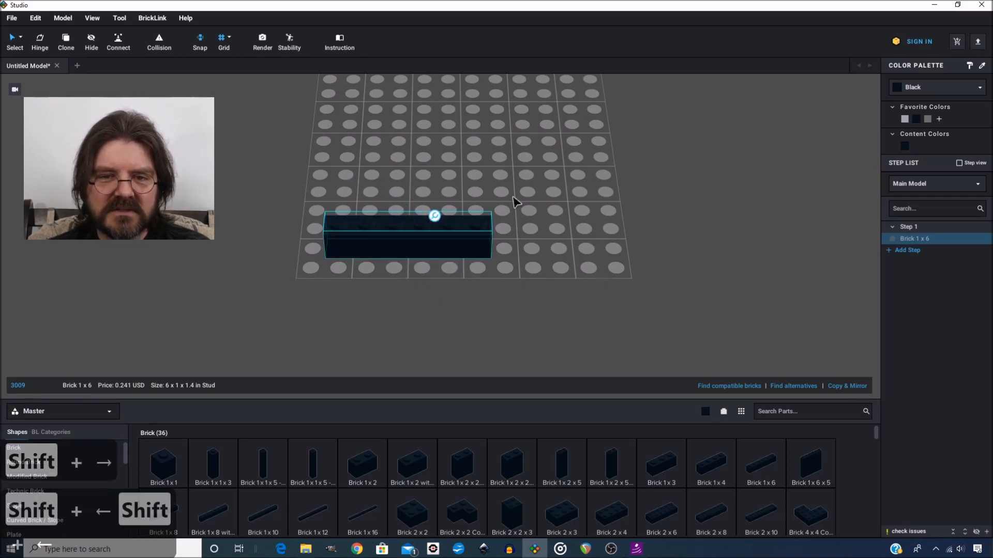
pyautogui.hotkey('shift', 'Up')
pyautogui.hotkey('shift', 'Down')
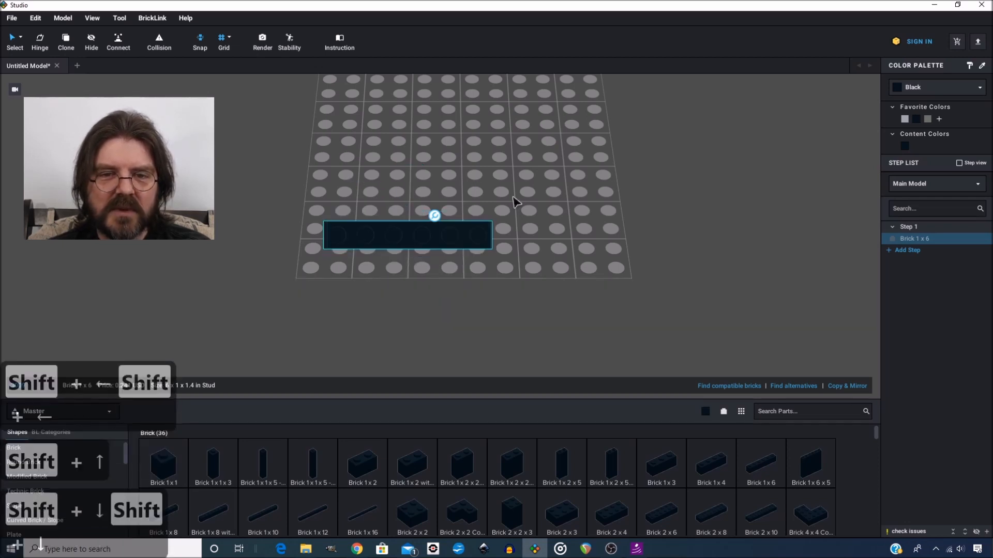
# Delete the brick, leaving the grid empty
pyautogui.press('Escape')
pyautogui.press('Delete')
pyautogui.press('Escape')
pyautogui.press('Escape')
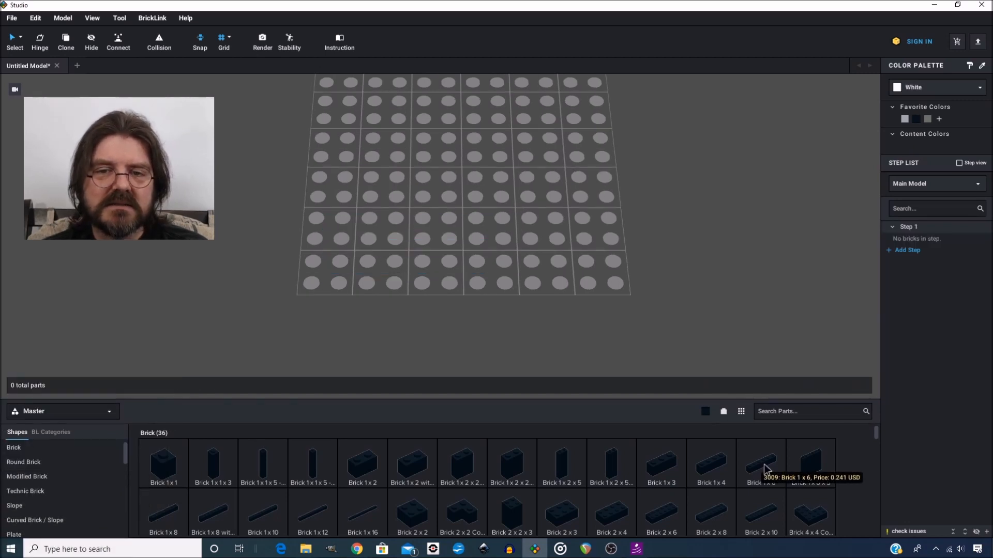
# Place two black Brick 1 x 6 pieces on the baseplate, the second turned a quarter turn to form an L
pyautogui.click(36, 43)
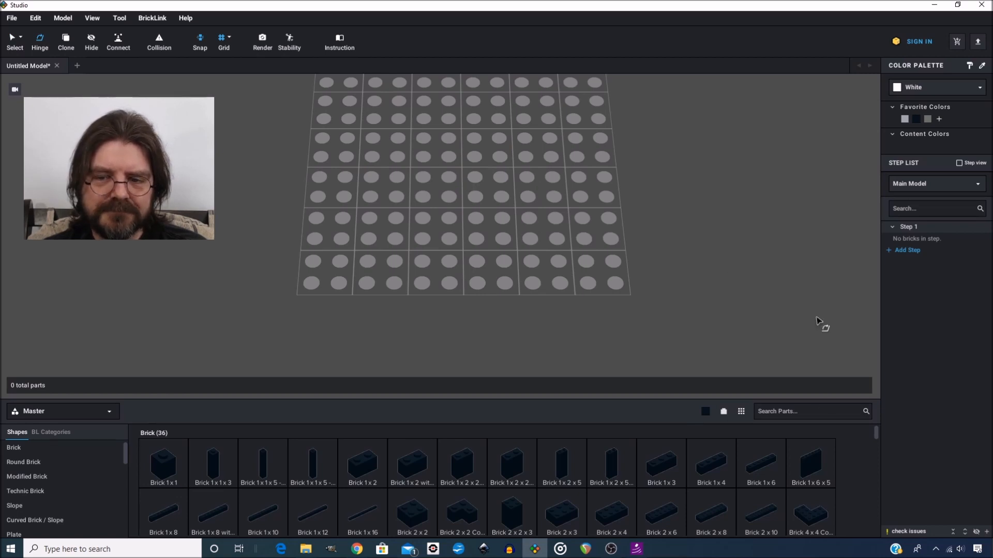
pyautogui.moveTo(770, 468); pyautogui.dragTo(426, 284)
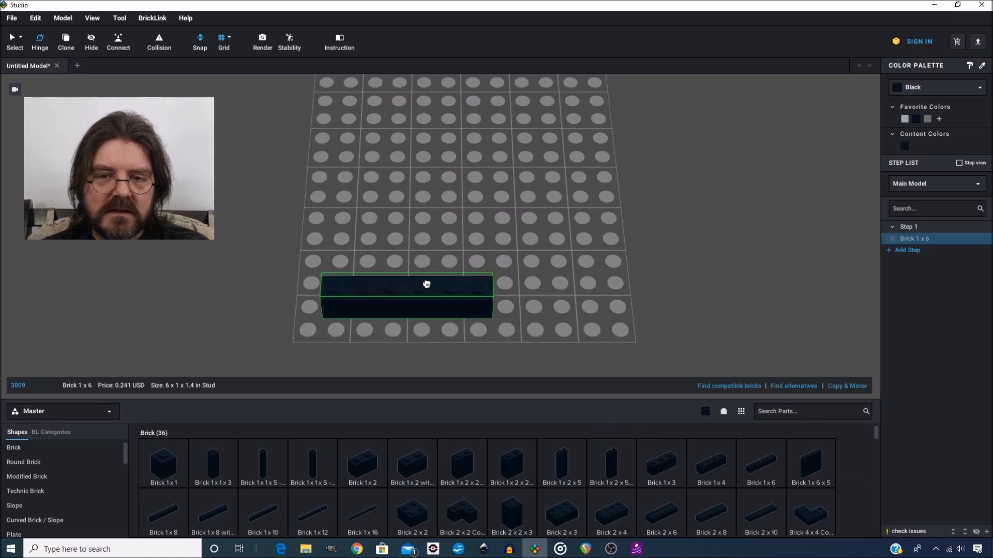
pyautogui.click(456, 223)
pyautogui.press('Right')
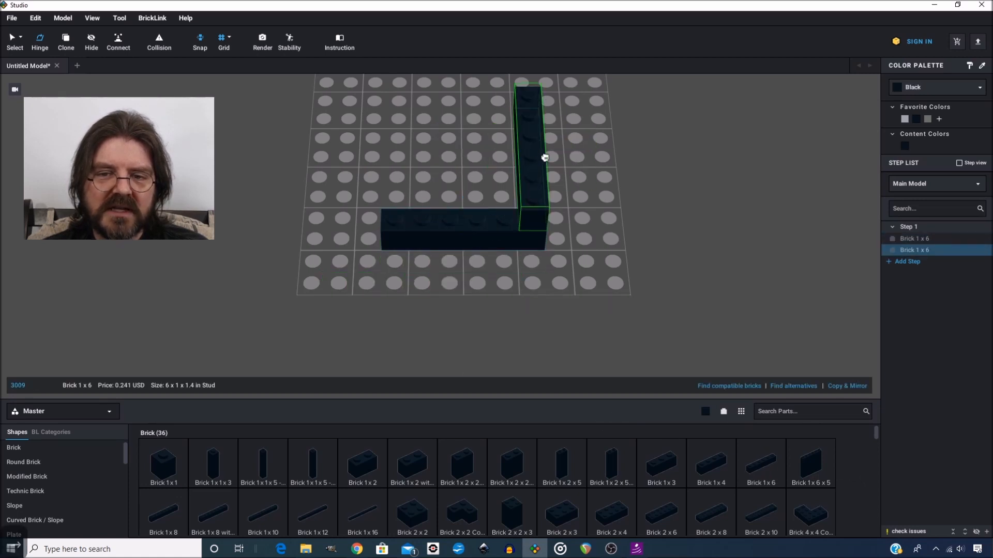
pyautogui.click(544, 157)
pyautogui.press('Escape')
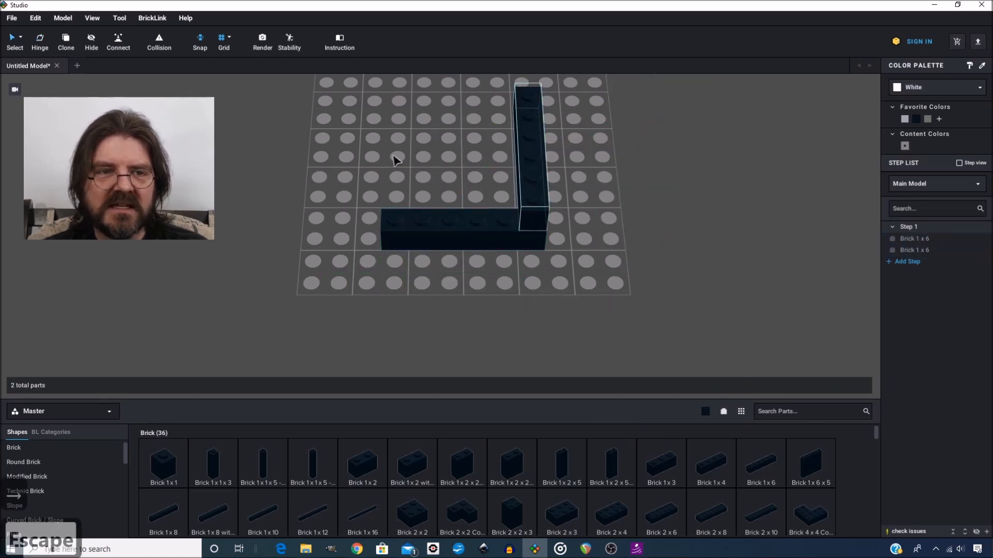
# Swing the upright brick about its joint with the Hinge tool to various angles and back to upright
pyautogui.click(529, 181)
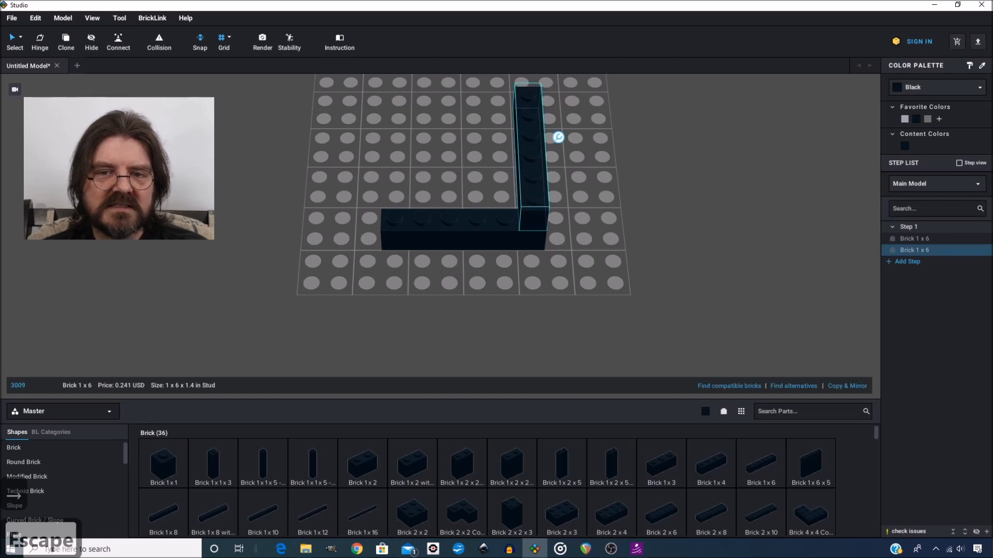
pyautogui.click(41, 46)
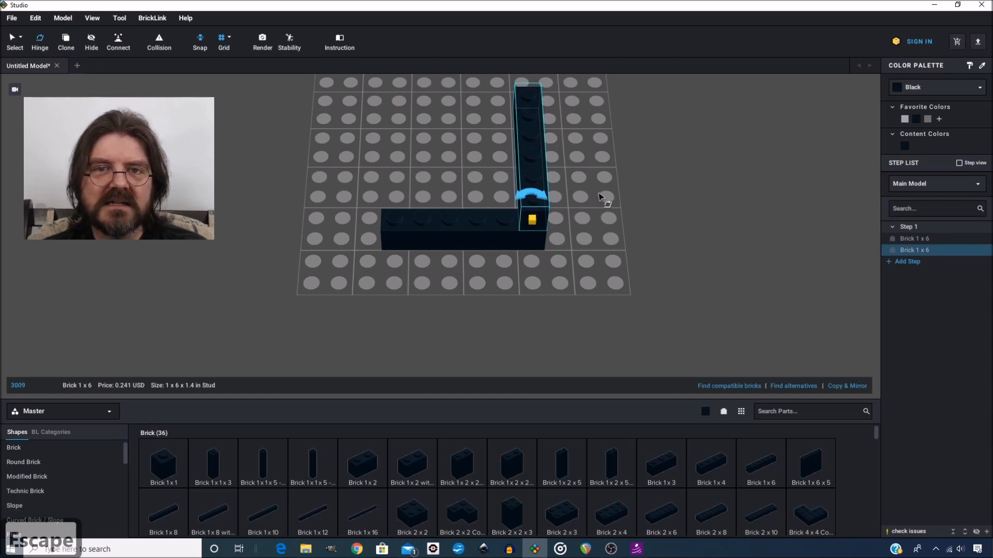
pyautogui.scroll(1, 600, 192)
pyautogui.moveTo(599, 191); pyautogui.dragTo(561, 226, button='middle')
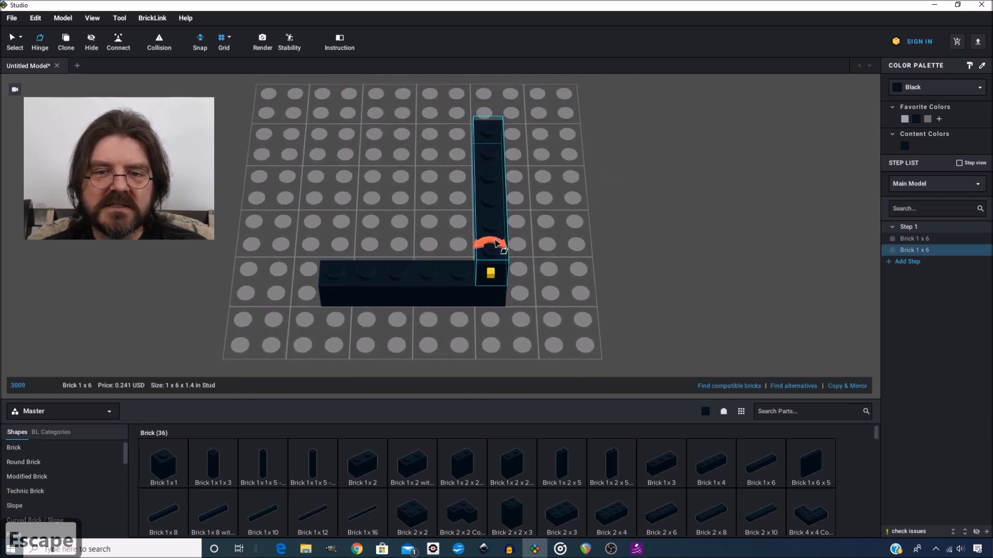
pyautogui.moveTo(495, 245); pyautogui.dragTo(492, 275)
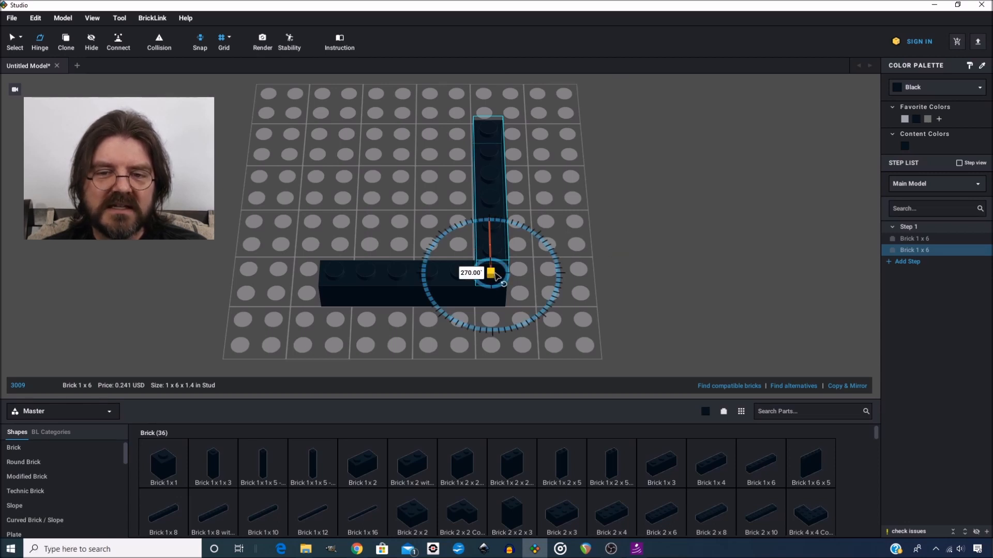
pyautogui.moveTo(502, 280); pyautogui.dragTo(483, 259, button='middle')
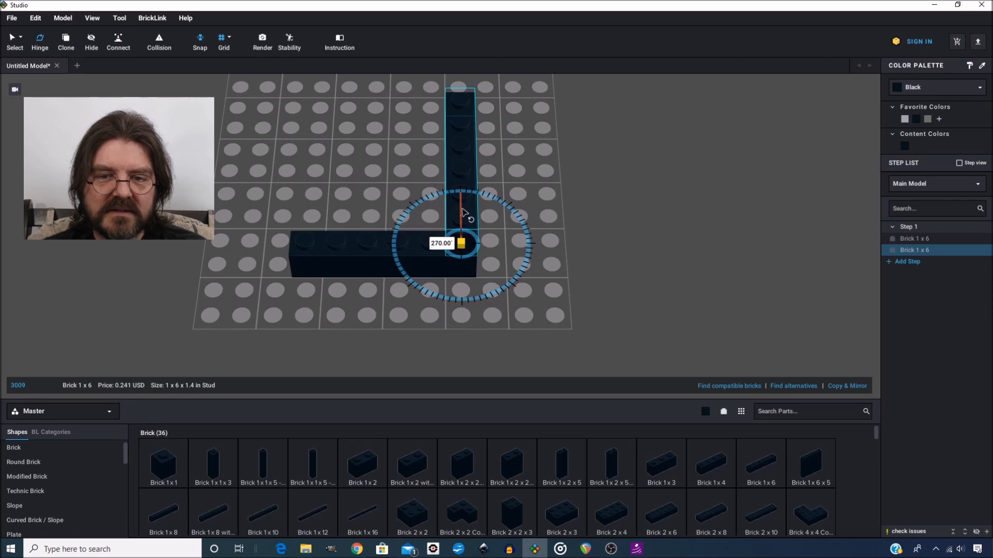
pyautogui.moveTo(462, 212); pyautogui.dragTo(482, 218)
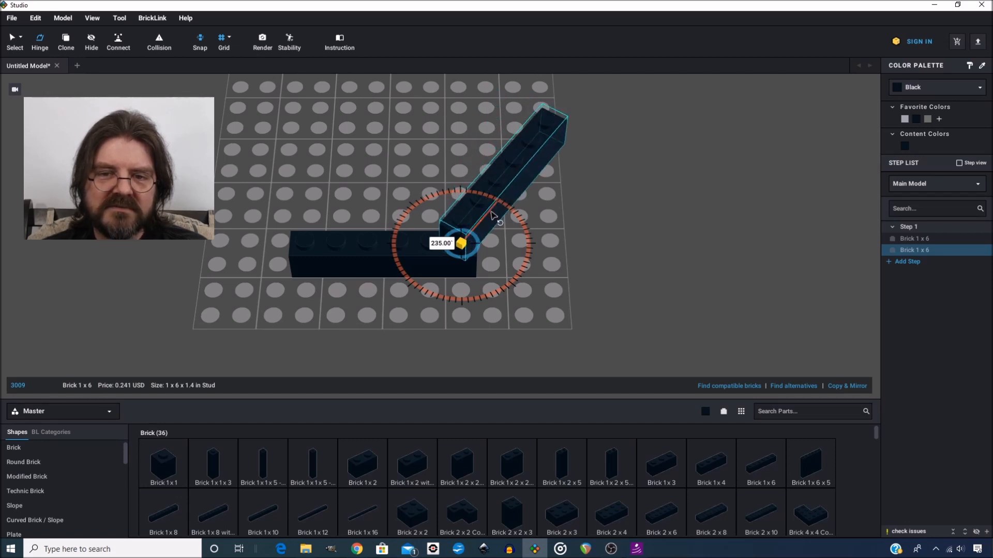
pyautogui.moveTo(493, 216); pyautogui.dragTo(524, 188)
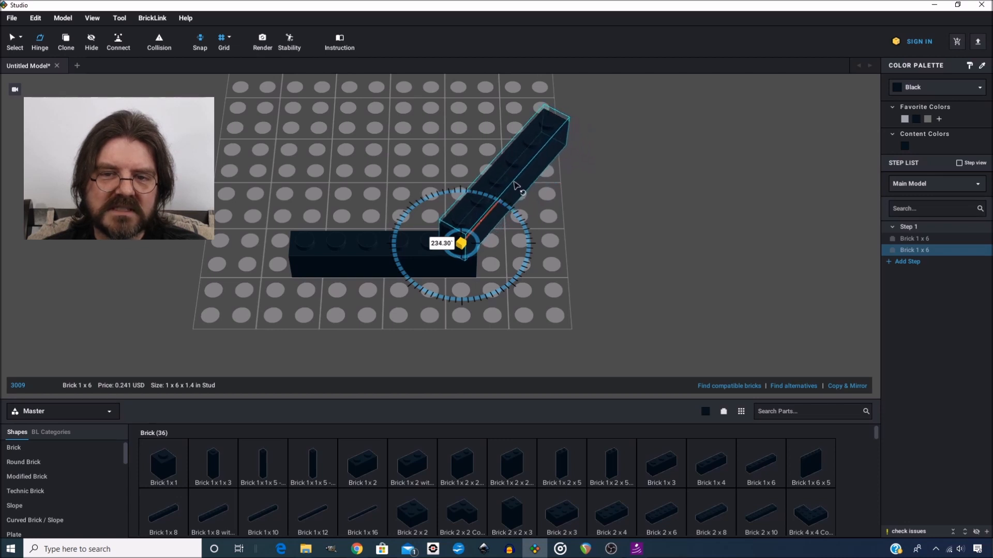
pyautogui.moveTo(526, 192); pyautogui.dragTo(465, 175)
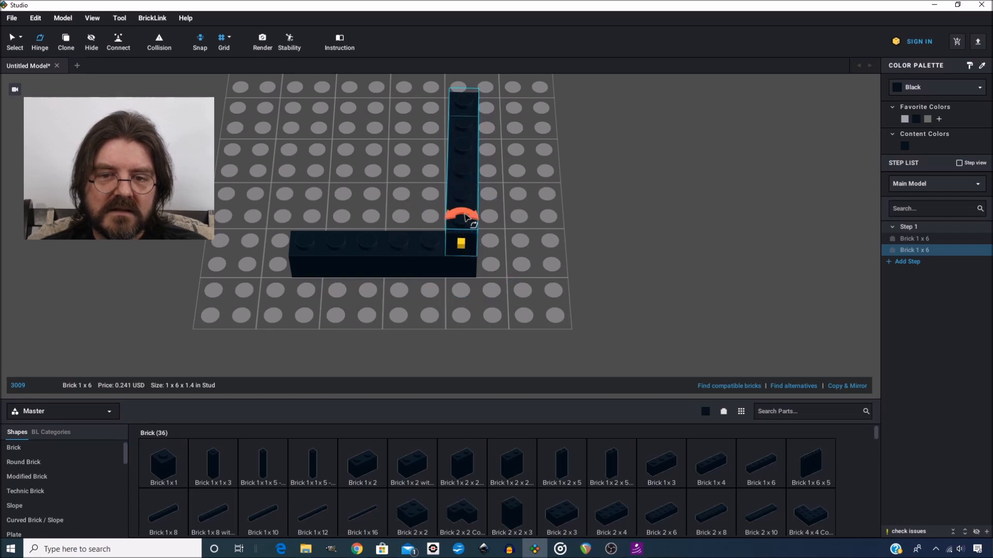
pyautogui.moveTo(461, 217); pyautogui.dragTo(454, 249)
pyautogui.click(443, 243)
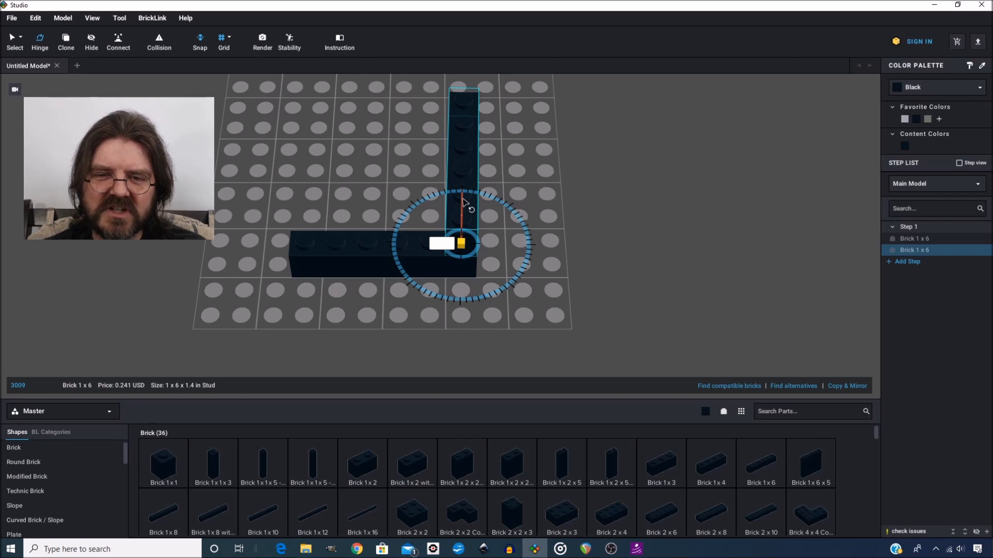
# Select both bricks and hinge-rotate the whole L shape around its joint, returning it to 0°
pyautogui.hotkey('ctrl', 'a')
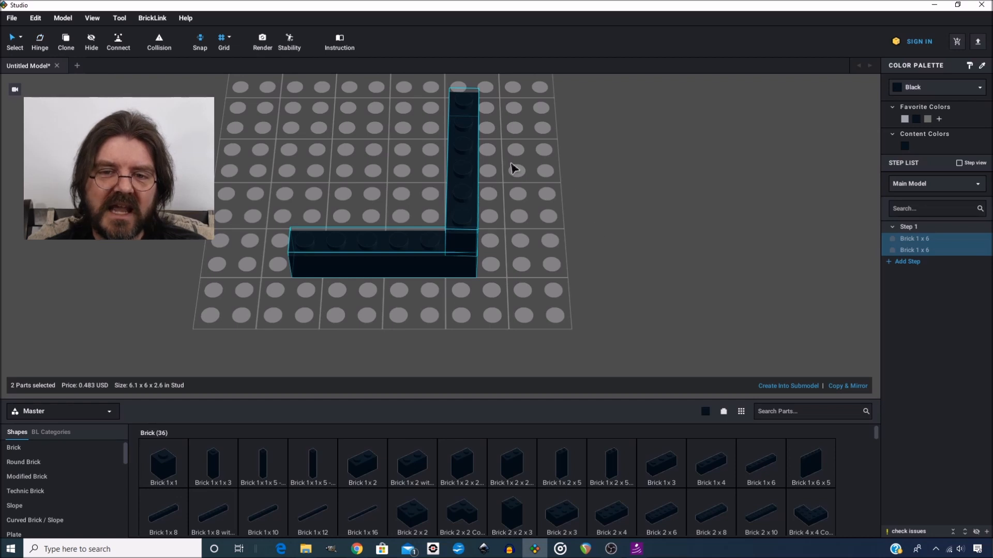
pyautogui.click(40, 41)
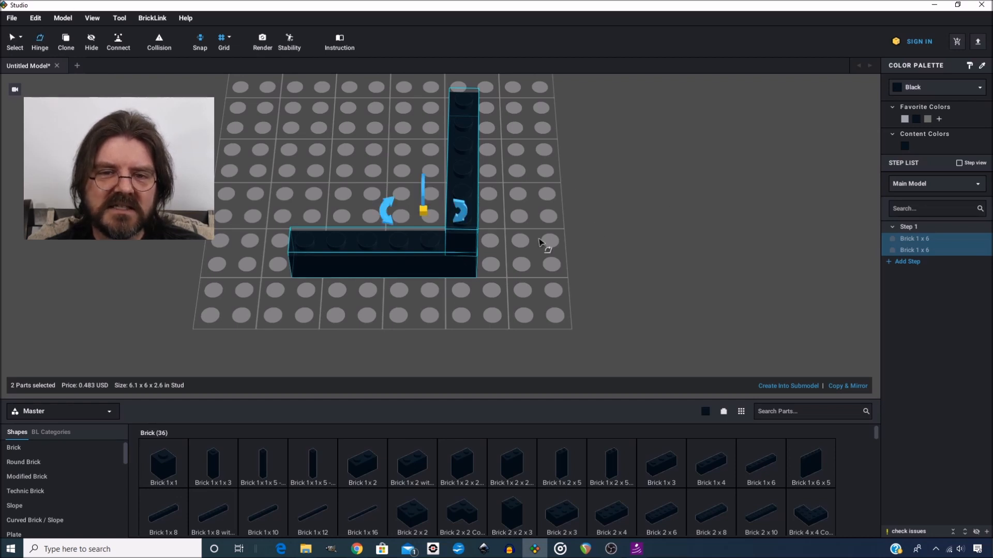
pyautogui.moveTo(515, 241)
pyautogui.mouseDown(button='right')
pyautogui.moveTo(556, 223)
pyautogui.moveTo(538, 284)
pyautogui.moveTo(486, 227)
pyautogui.moveTo(539, 236)
pyautogui.moveTo(555, 227)
pyautogui.moveTo(557, 202)
pyautogui.moveTo(527, 237)
pyautogui.mouseUp(button='right')
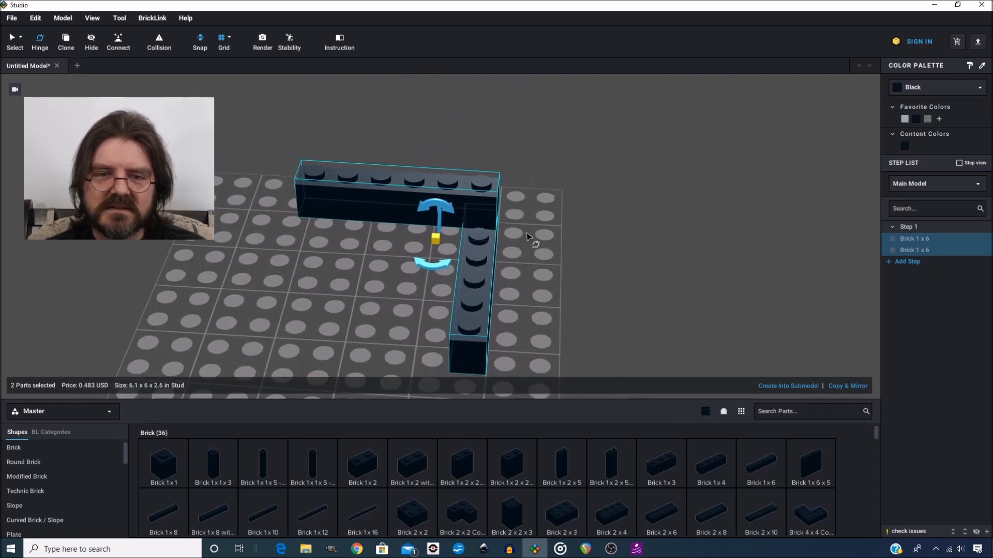
pyautogui.moveTo(444, 208)
pyautogui.mouseDown()
pyautogui.moveTo(465, 215)
pyautogui.moveTo(440, 194)
pyautogui.moveTo(478, 247)
pyautogui.moveTo(466, 289)
pyautogui.moveTo(403, 288)
pyautogui.moveTo(366, 246)
pyautogui.moveTo(409, 210)
pyautogui.moveTo(446, 202)
pyautogui.mouseUp()
pyautogui.moveTo(595, 235); pyautogui.dragTo(437, 238, button='right')
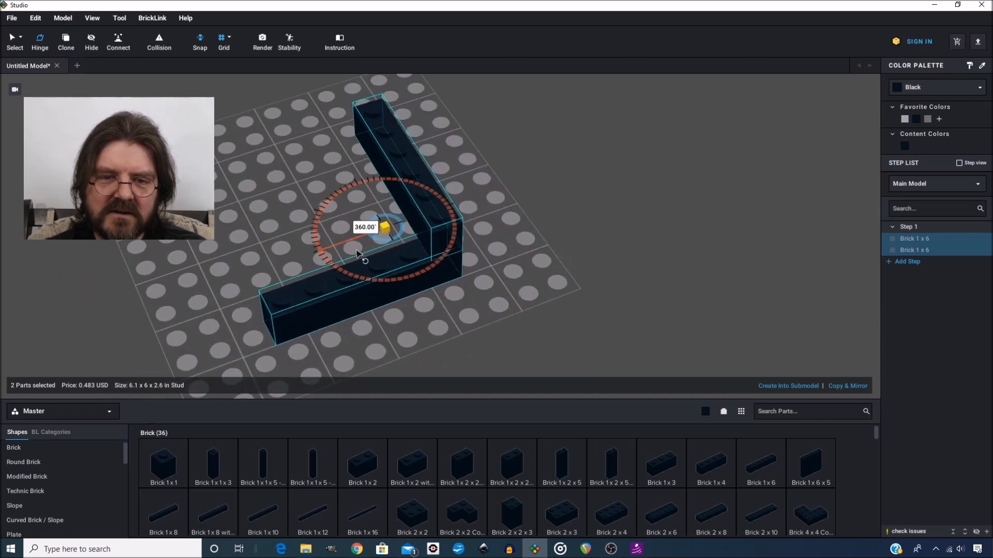
pyautogui.moveTo(356, 254)
pyautogui.mouseDown()
pyautogui.moveTo(366, 261)
pyautogui.moveTo(352, 207)
pyautogui.moveTo(362, 217)
pyautogui.moveTo(334, 247)
pyautogui.moveTo(380, 261)
pyautogui.moveTo(339, 252)
pyautogui.moveTo(348, 256)
pyautogui.mouseUp()
pyautogui.moveTo(562, 254); pyautogui.dragTo(521, 239, button='right')
pyautogui.click(421, 205)
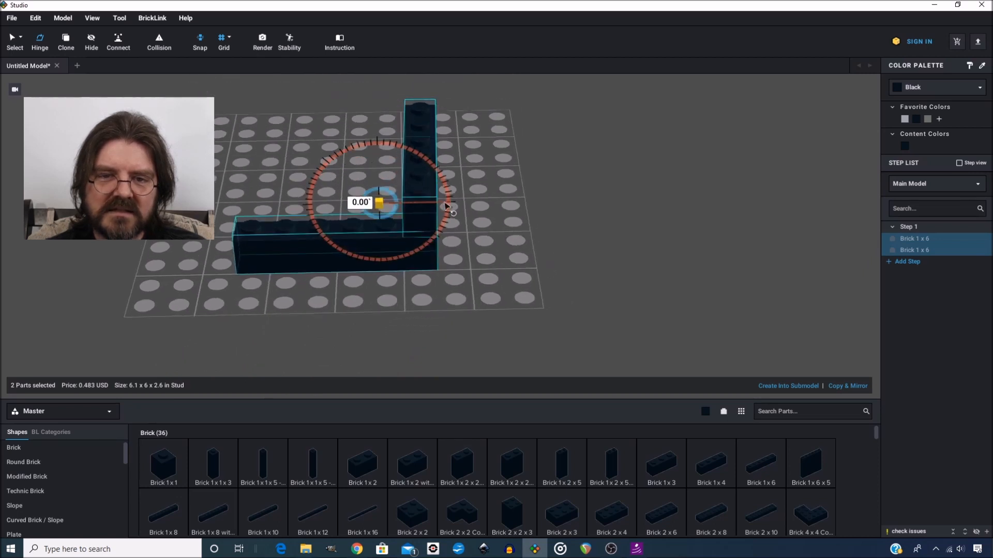
pyautogui.moveTo(446, 207); pyautogui.dragTo(433, 191)
pyautogui.moveTo(433, 192); pyautogui.dragTo(444, 204)
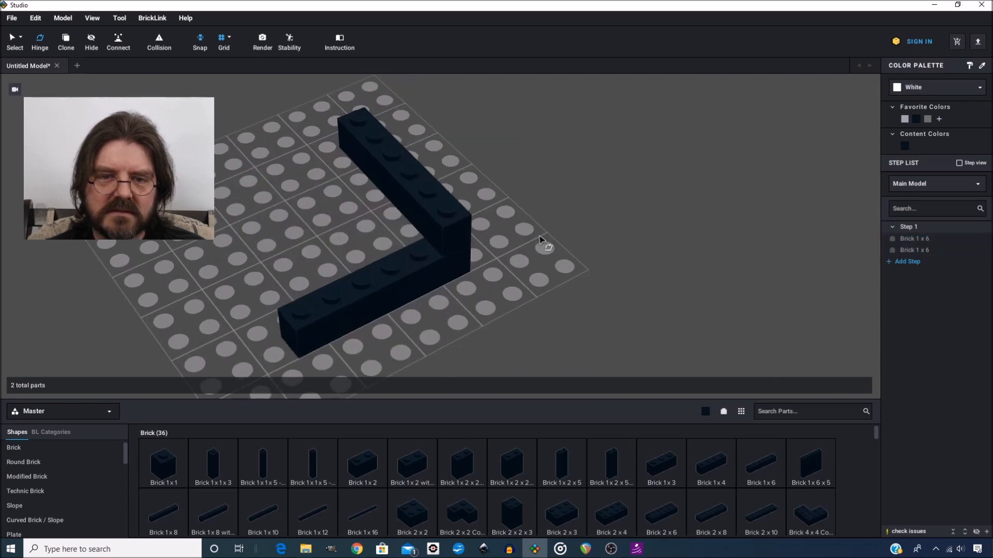
pyautogui.moveTo(545, 246); pyautogui.dragTo(551, 233, button='right')
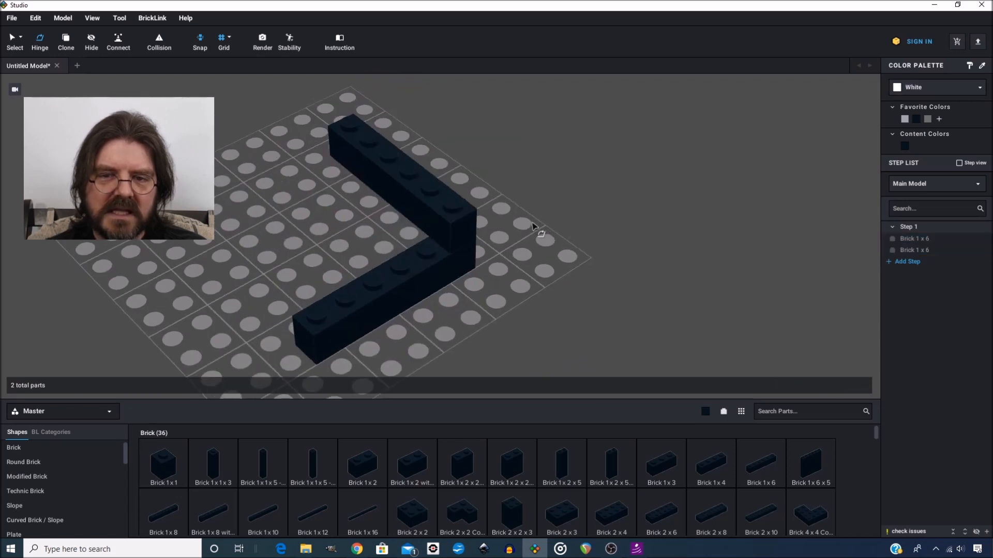
# Box-select both bricks and delete them
pyautogui.moveTo(209, 354); pyautogui.dragTo(508, 106)
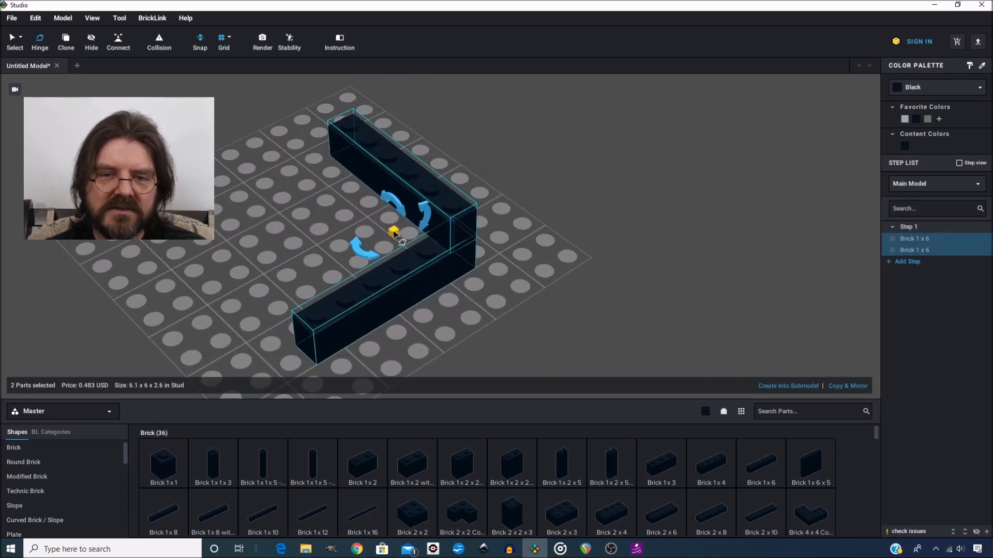
pyautogui.moveTo(494, 290); pyautogui.dragTo(598, 234, button='right')
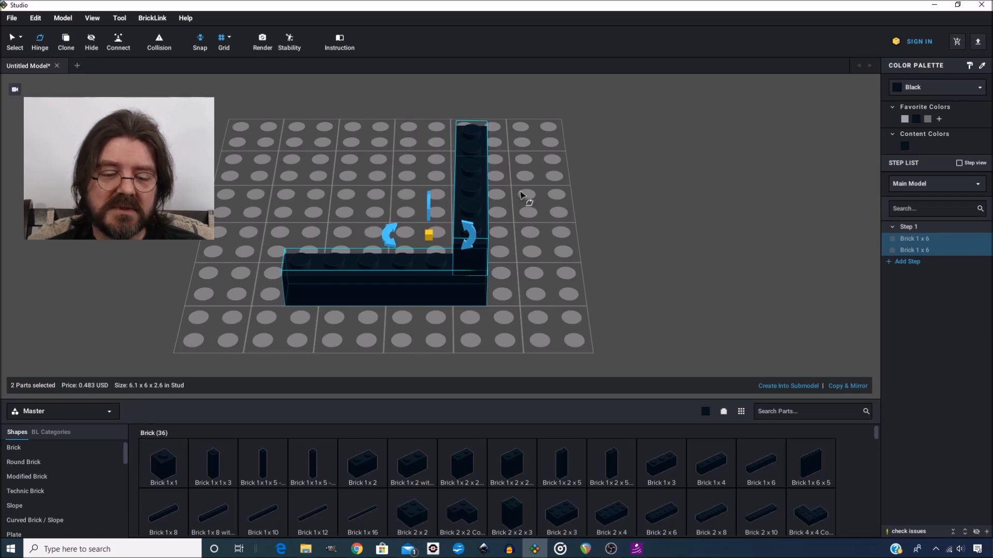
pyautogui.press('v')
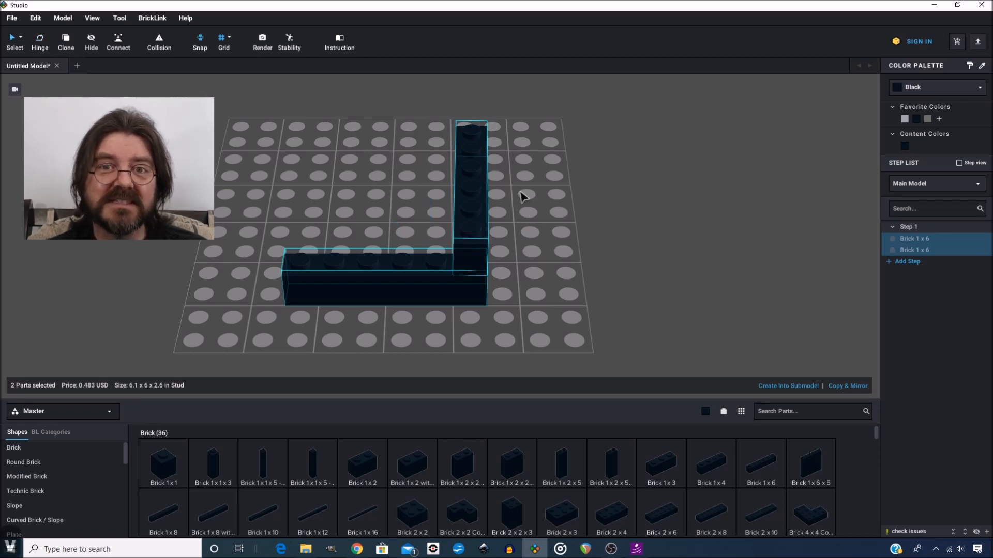
pyautogui.press('Delete')
pyautogui.press('Escape')
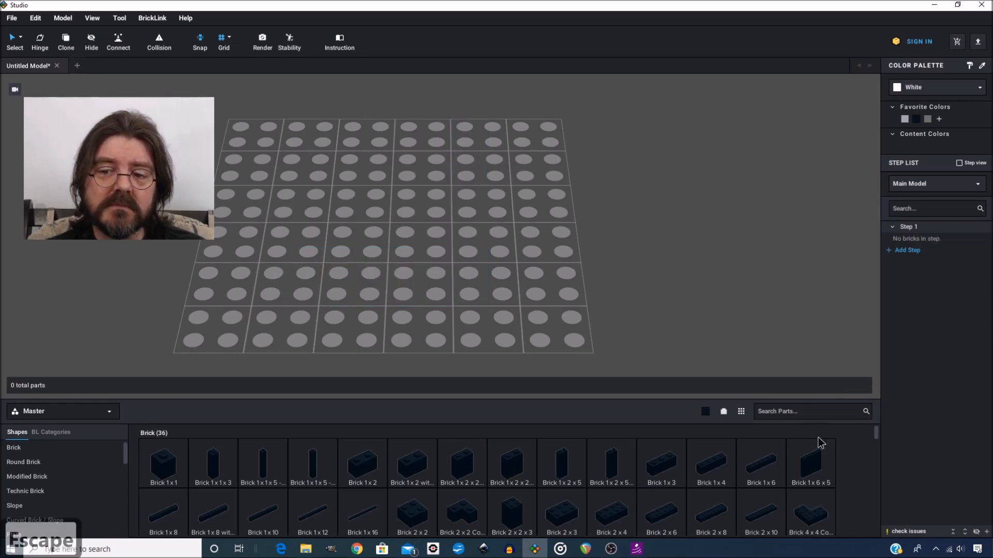
# Stack three Brick 1 x 6 pieces on top of each other on the baseplate
pyautogui.click(768, 468)
pyautogui.click(417, 233)
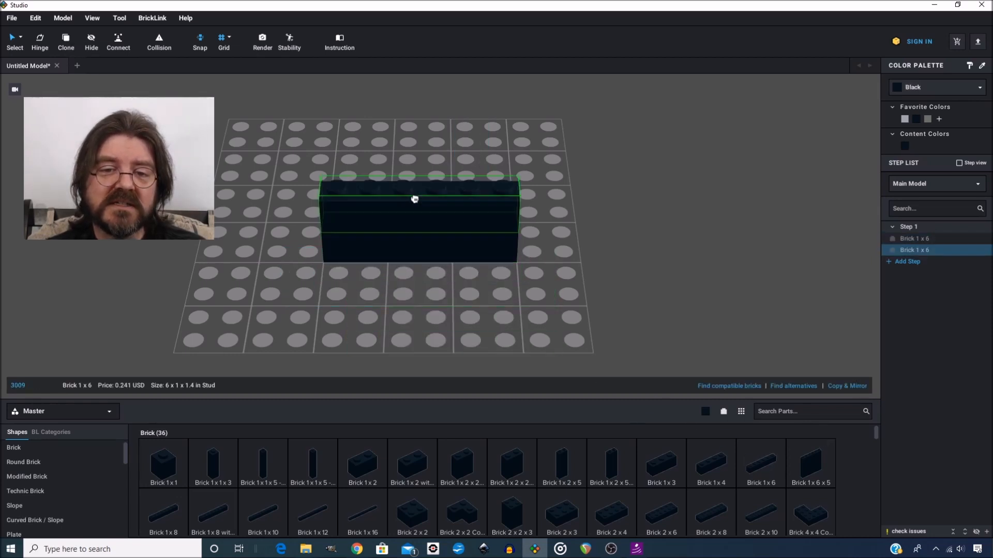
pyautogui.click(412, 197)
pyautogui.click(448, 150)
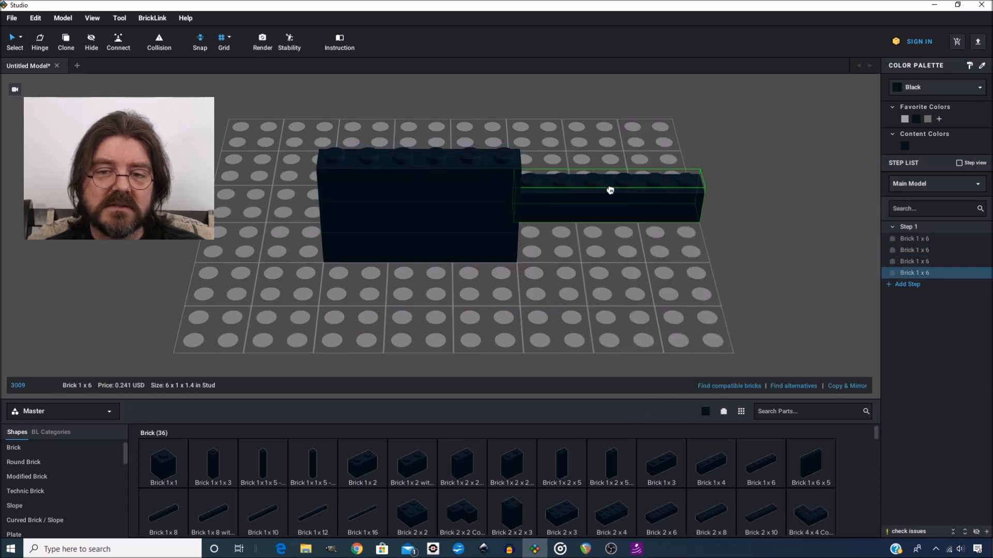
pyautogui.press('Escape')
# Box-select the three-brick stack and clone it into several copies around the baseplate
pyautogui.moveTo(562, 127); pyautogui.dragTo(439, 287)
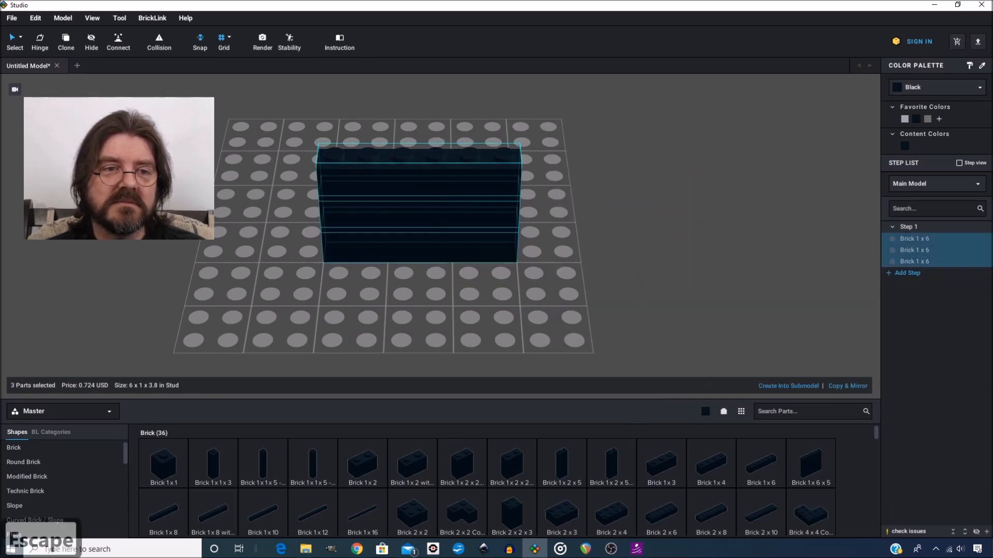
pyautogui.click(67, 41)
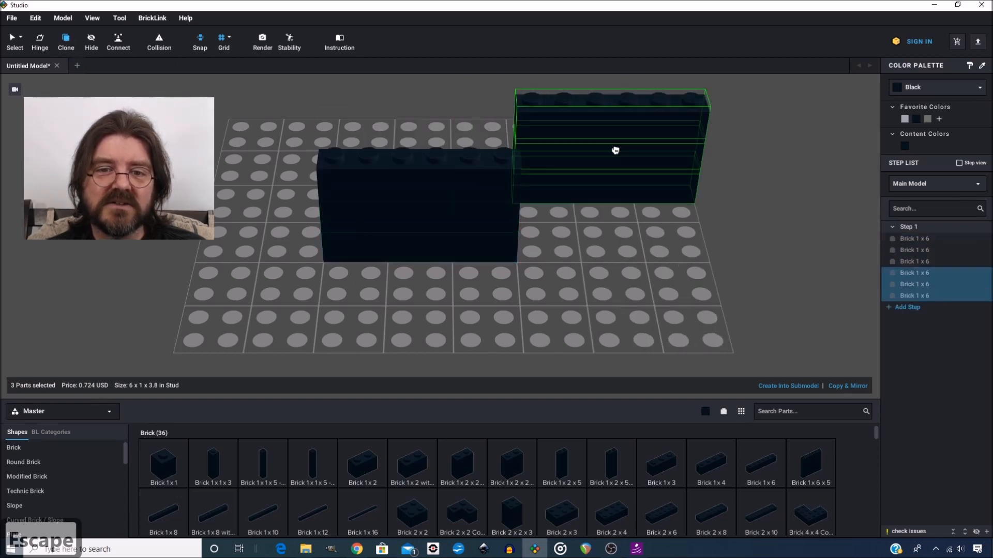
pyautogui.click(654, 203)
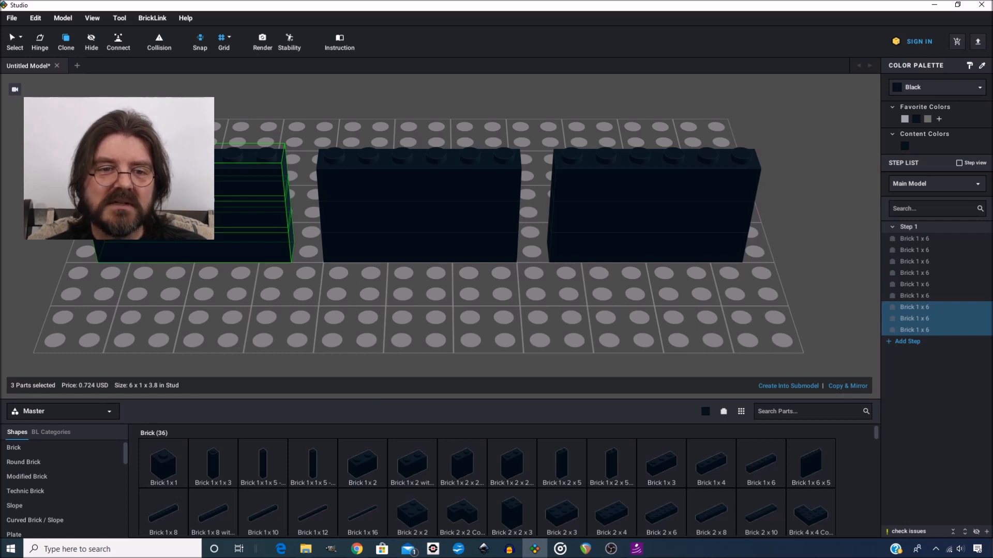
pyautogui.click(209, 254)
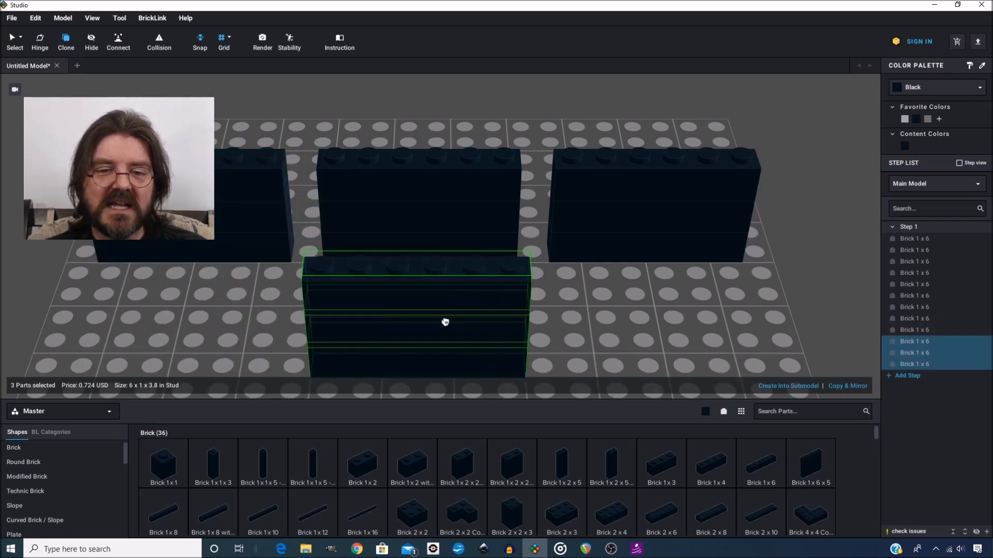
pyautogui.click(448, 323)
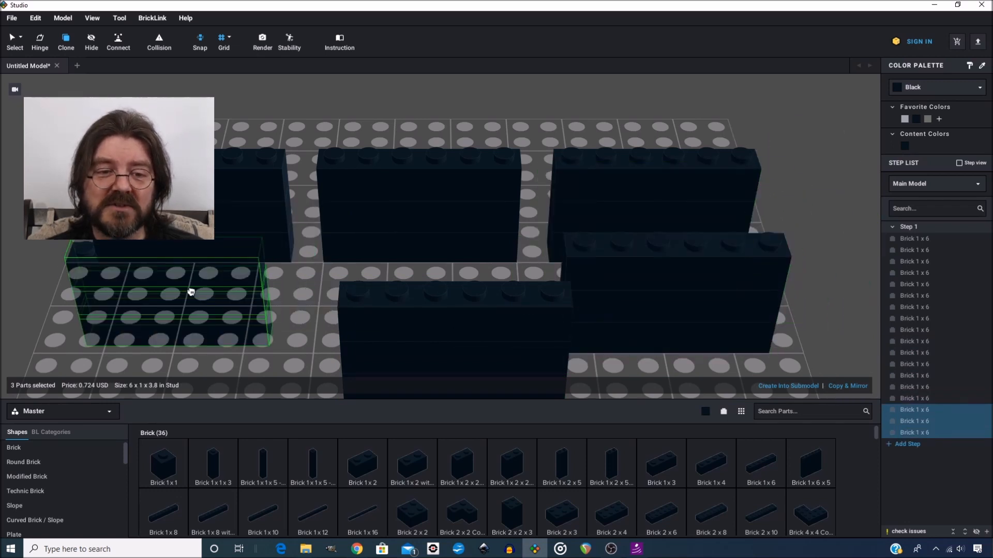
pyautogui.press('Escape')
pyautogui.scroll(-3, 384, 243)
pyautogui.moveTo(386, 244); pyautogui.dragTo(399, 247, button='right')
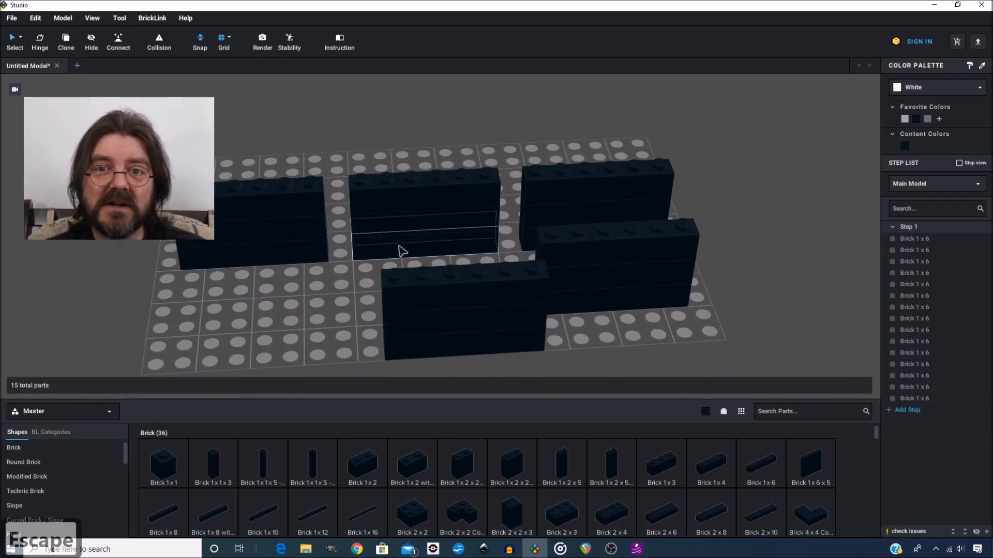
# Select all the brick stacks and remove them, leaving the baseplate empty
pyautogui.moveTo(721, 145); pyautogui.dragTo(184, 347)
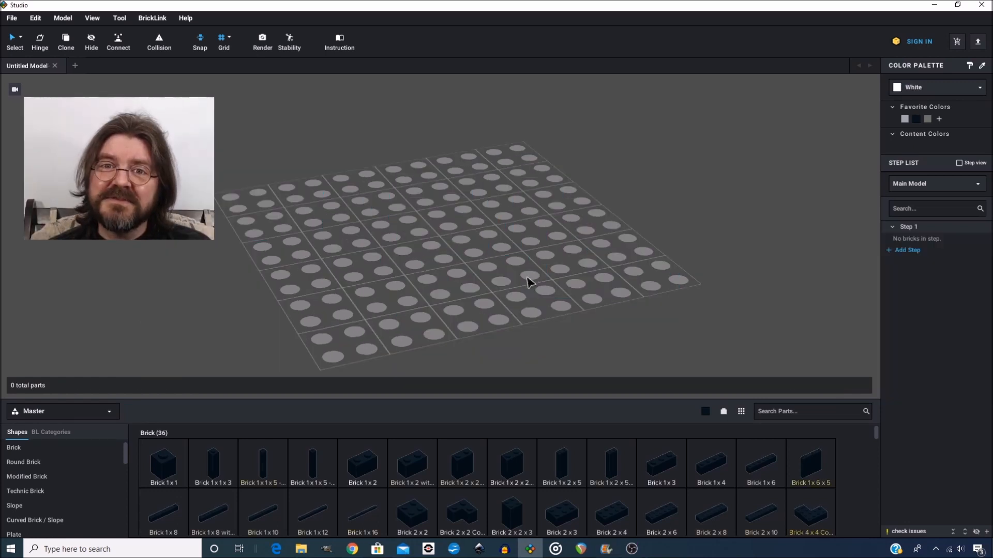
pyautogui.moveTo(526, 279); pyautogui.dragTo(496, 255, button='right')
pyautogui.moveTo(521, 212); pyautogui.dragTo(565, 283, button='right')
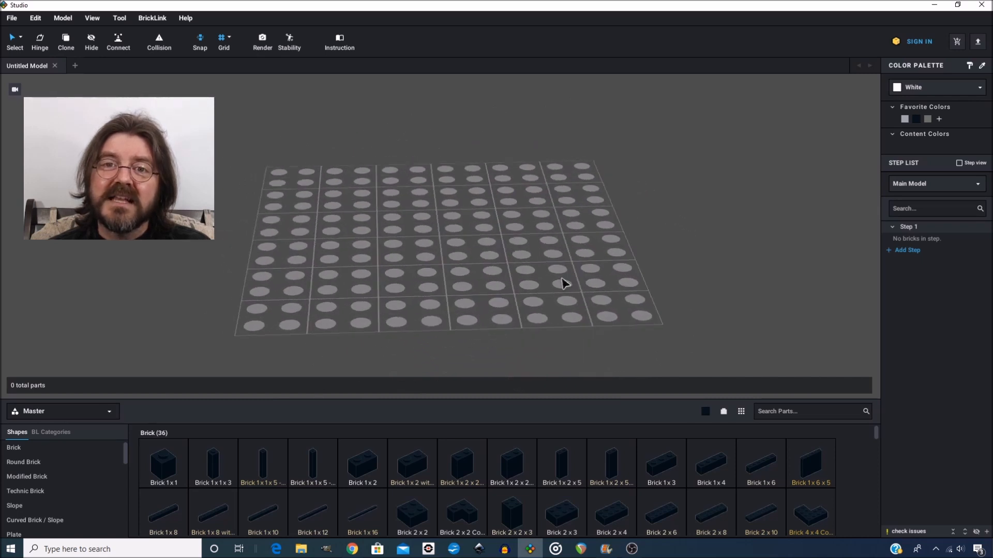
pyautogui.moveTo(478, 240); pyautogui.dragTo(468, 260, button='right')
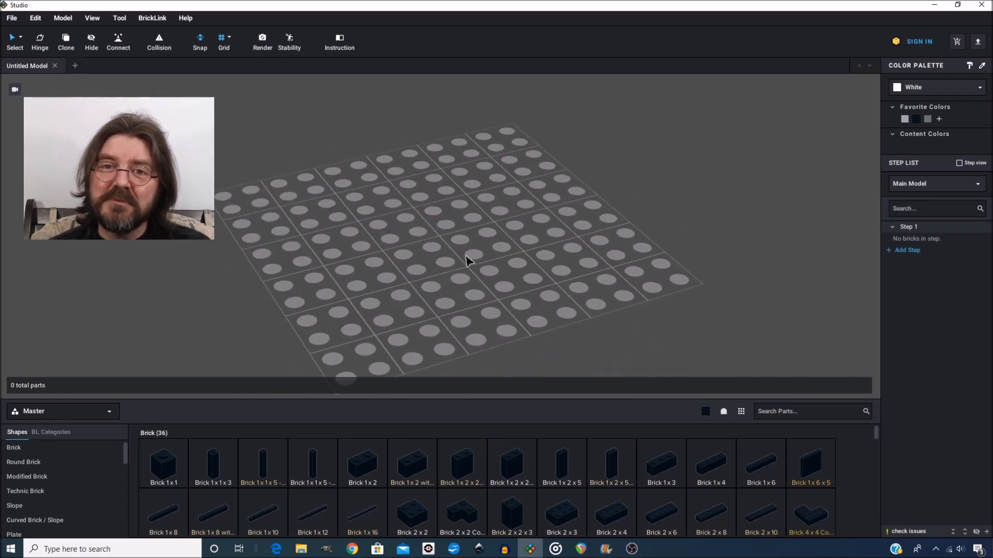